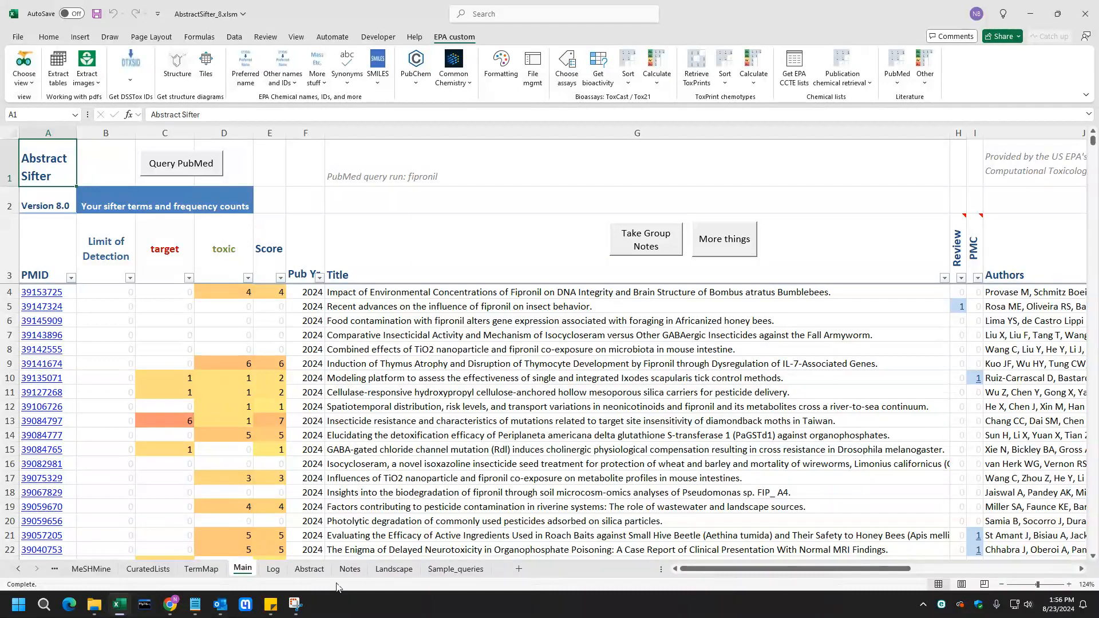
Step: On the CuratedLists sheet, retrieve DTXSIDs into A4:A20 using the chemical names in column B
click(149, 570)
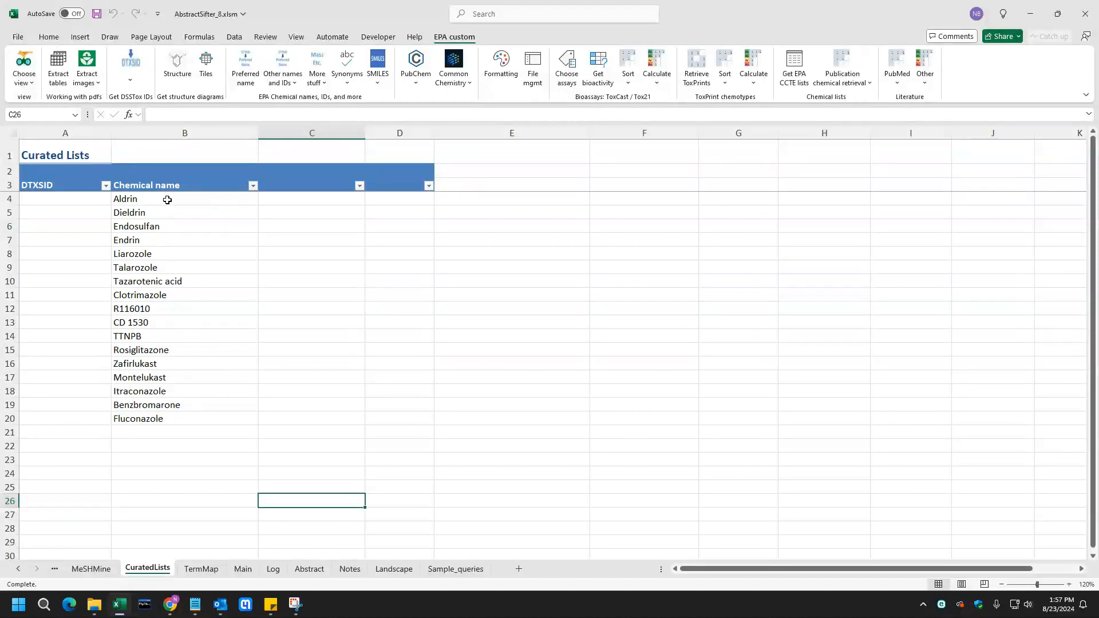
drag(77, 201, 82, 419)
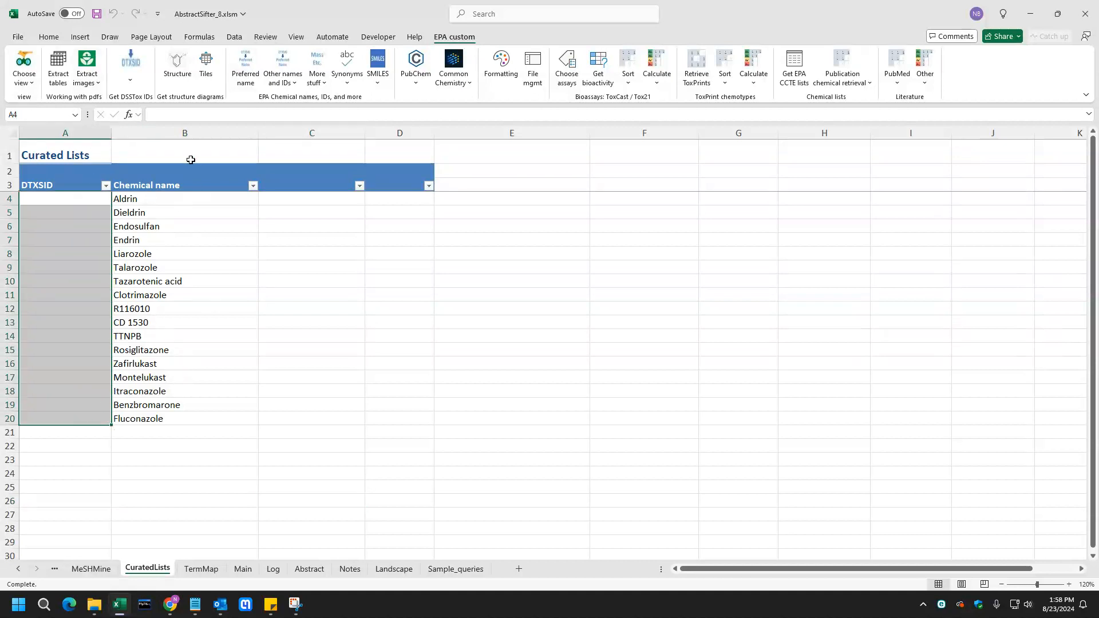
click(134, 62)
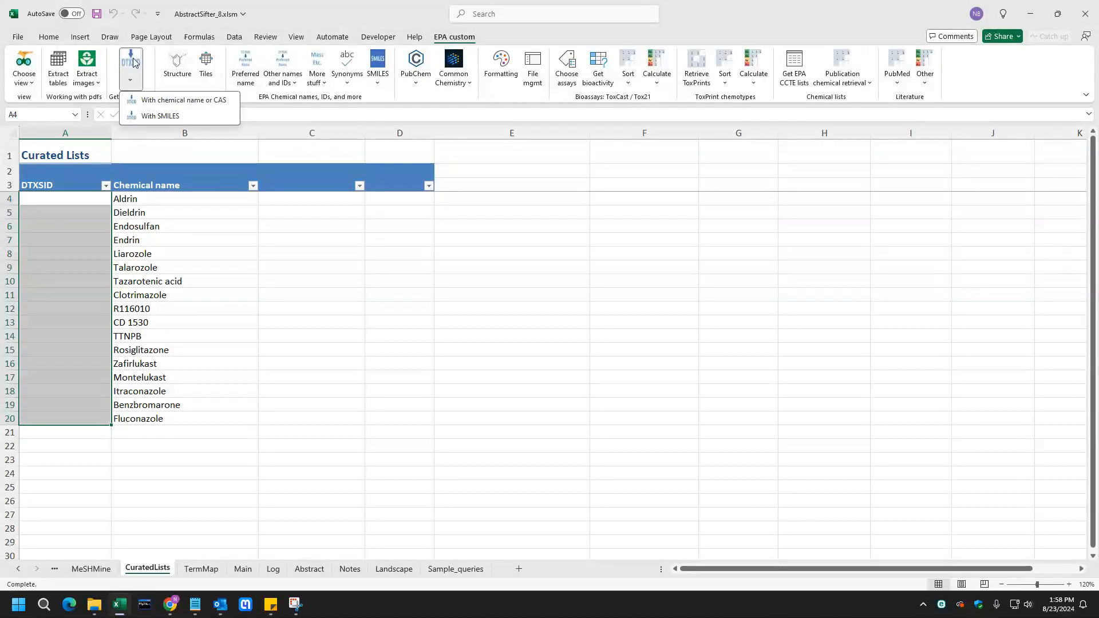
click(158, 101)
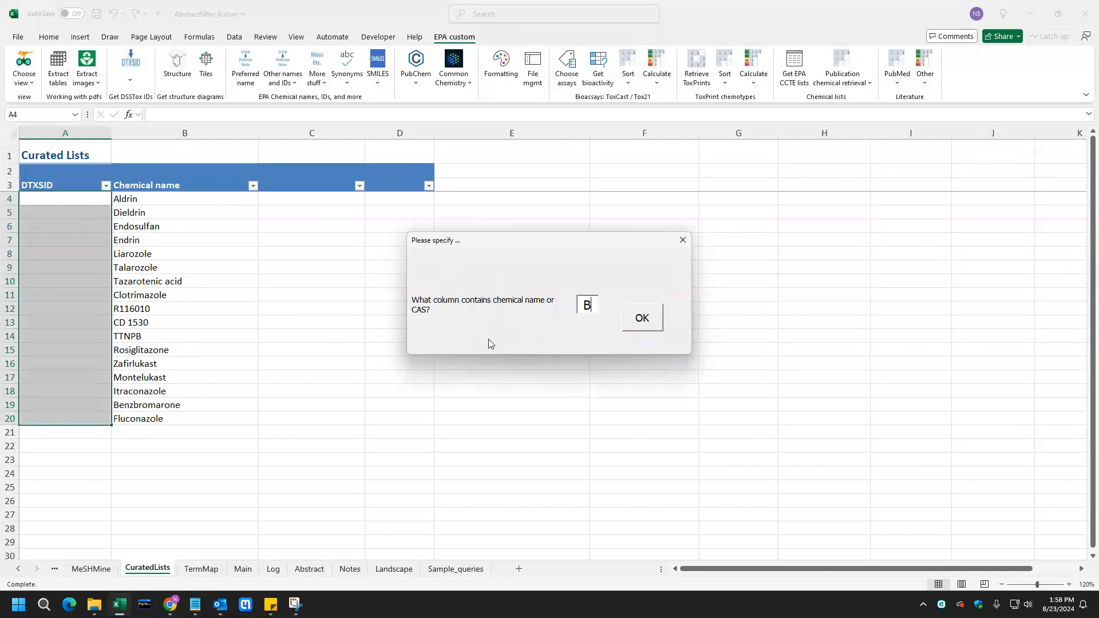
click(642, 316)
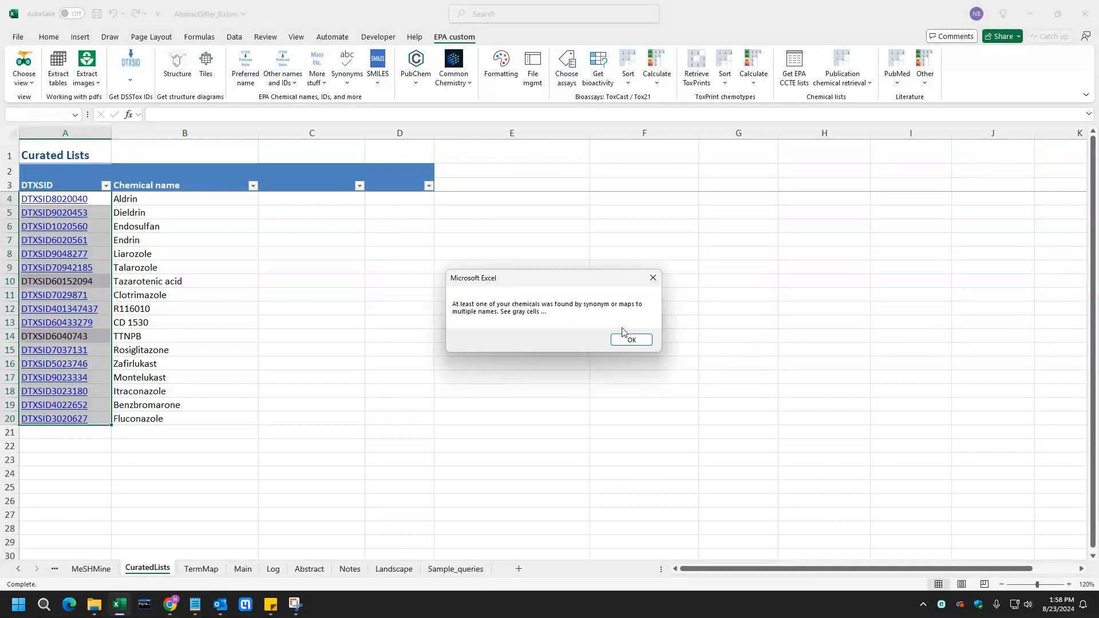
click(631, 340)
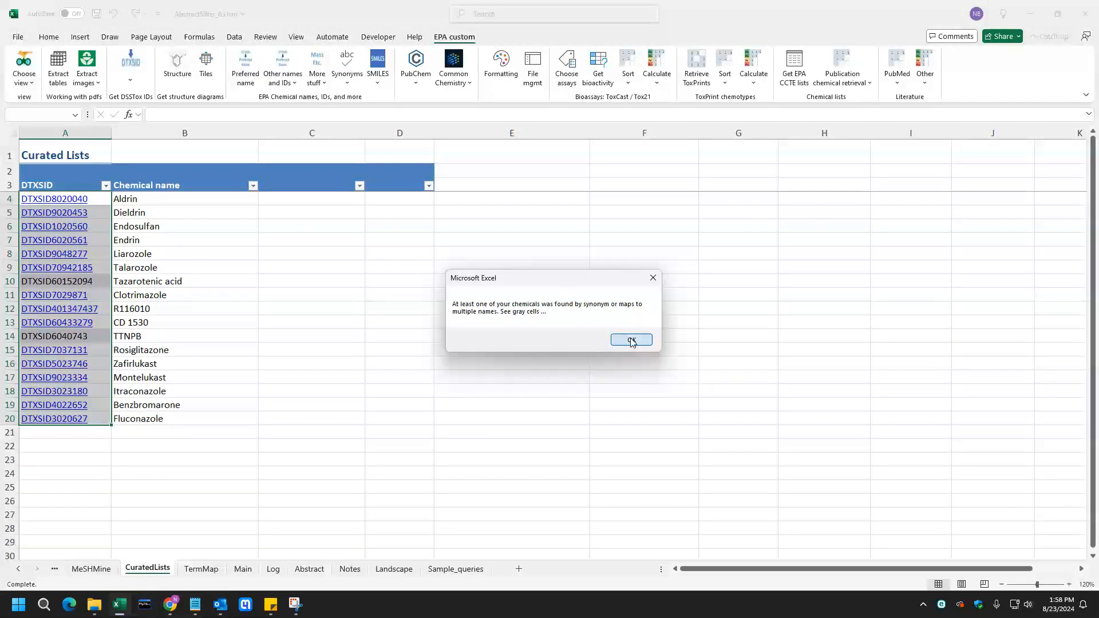
Step: Retrieve the preferred name for Tazarotenic acid into C10 and clear the cell again
click(108, 283)
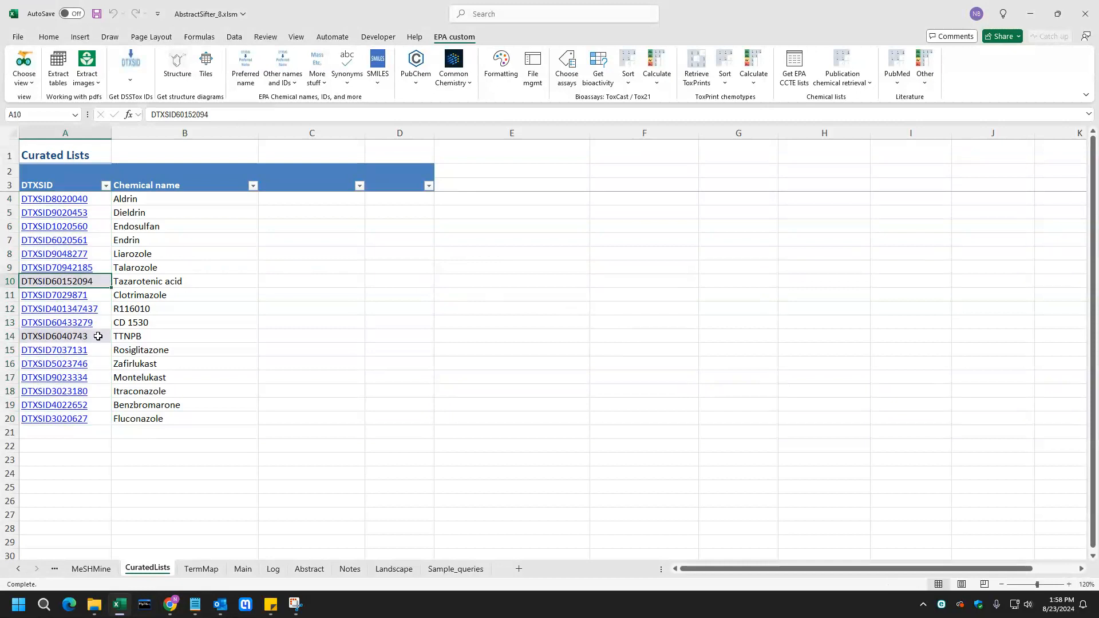
click(263, 282)
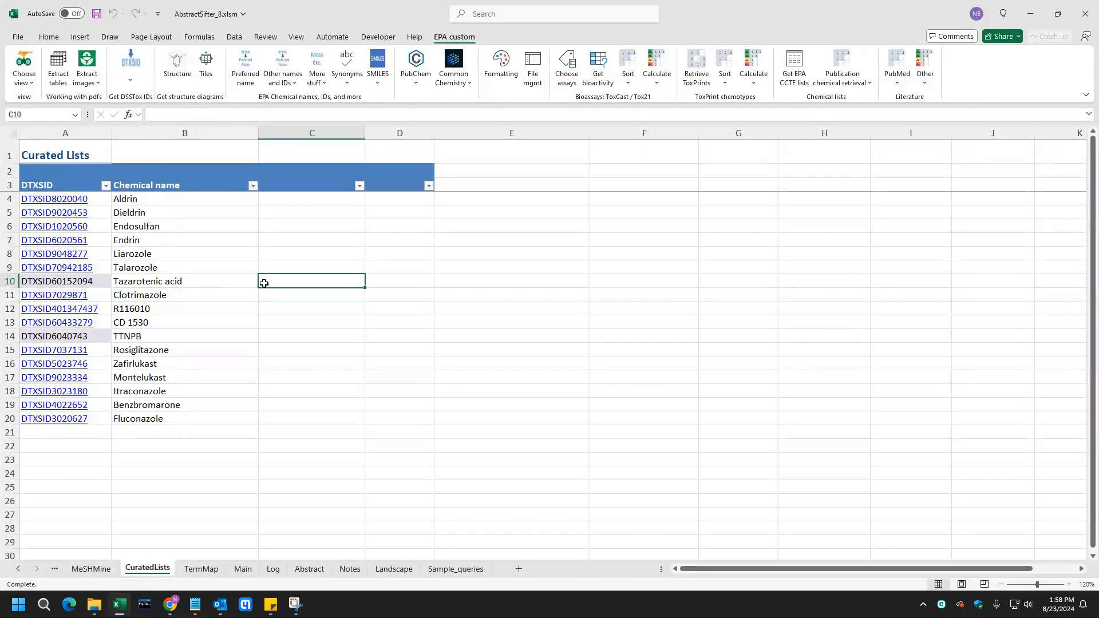
click(246, 63)
click(627, 319)
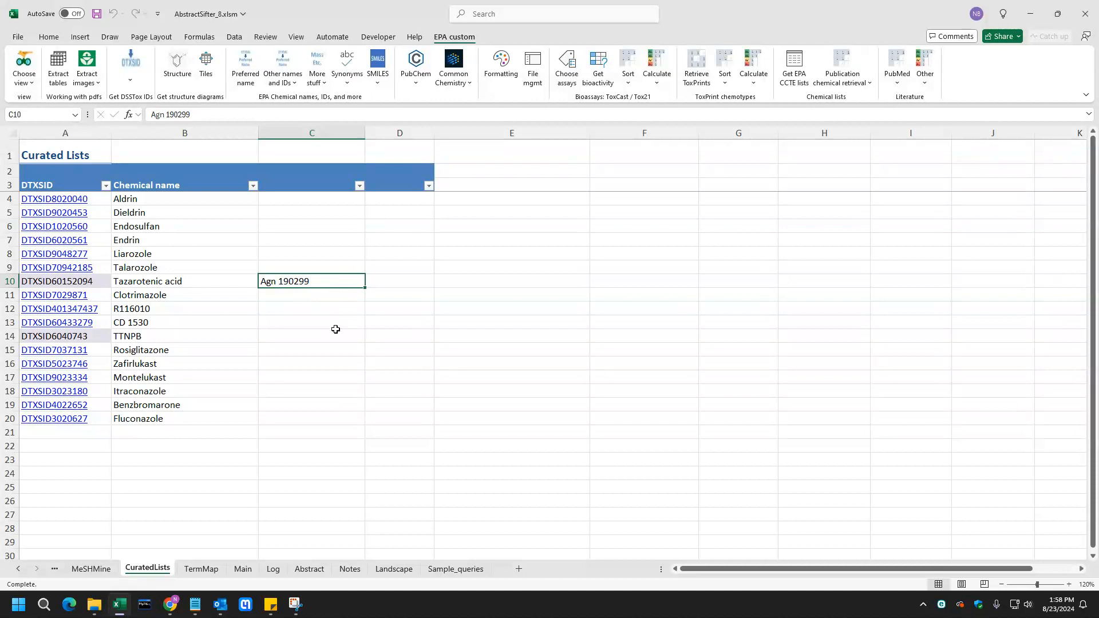
key(Delete)
Step: Retrieve the preferred name for TTNPB into C14 and clear the cell again
click(279, 333)
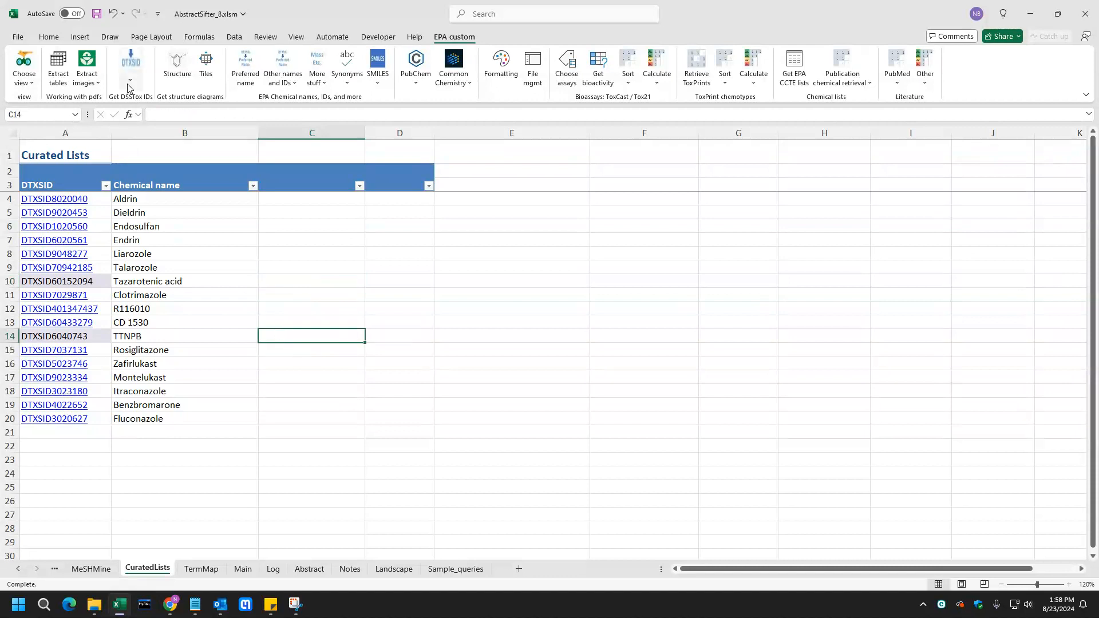
click(246, 64)
click(653, 320)
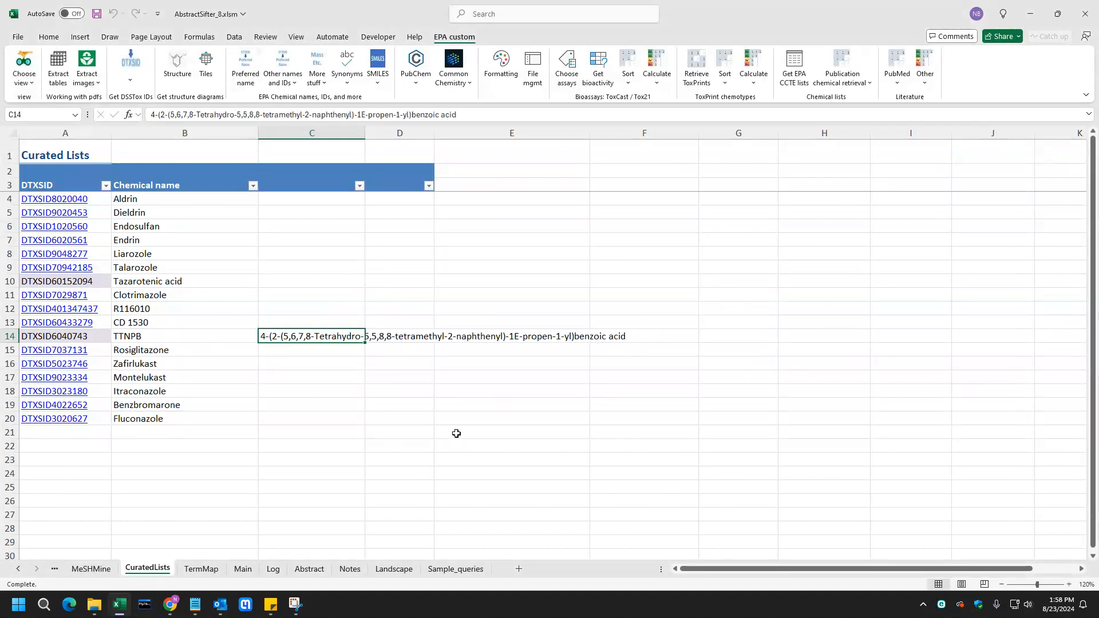
key(Delete)
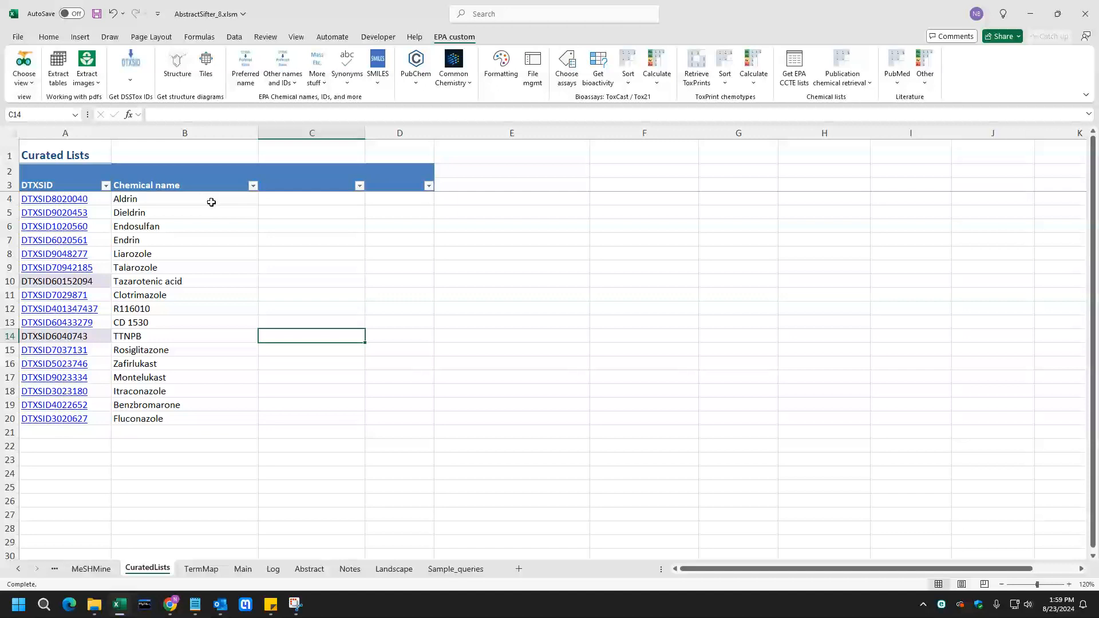
Step: Add "retinoic acid" in B21 and retrieve its DTXSID into A21 using the name in column B
click(219, 434)
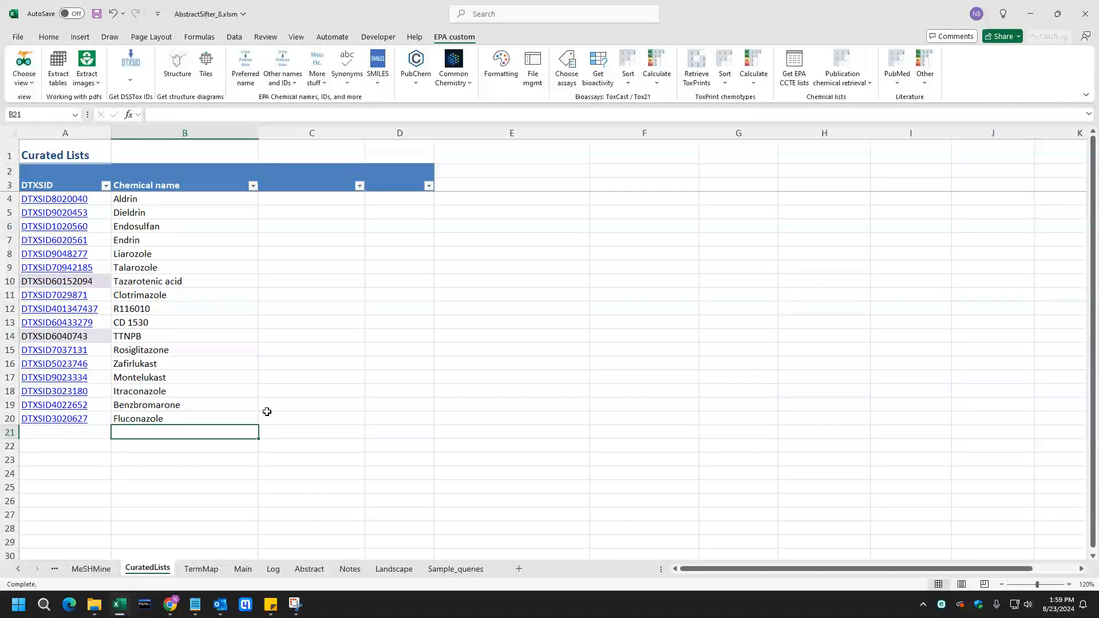
text(retinoic acid)
click(104, 434)
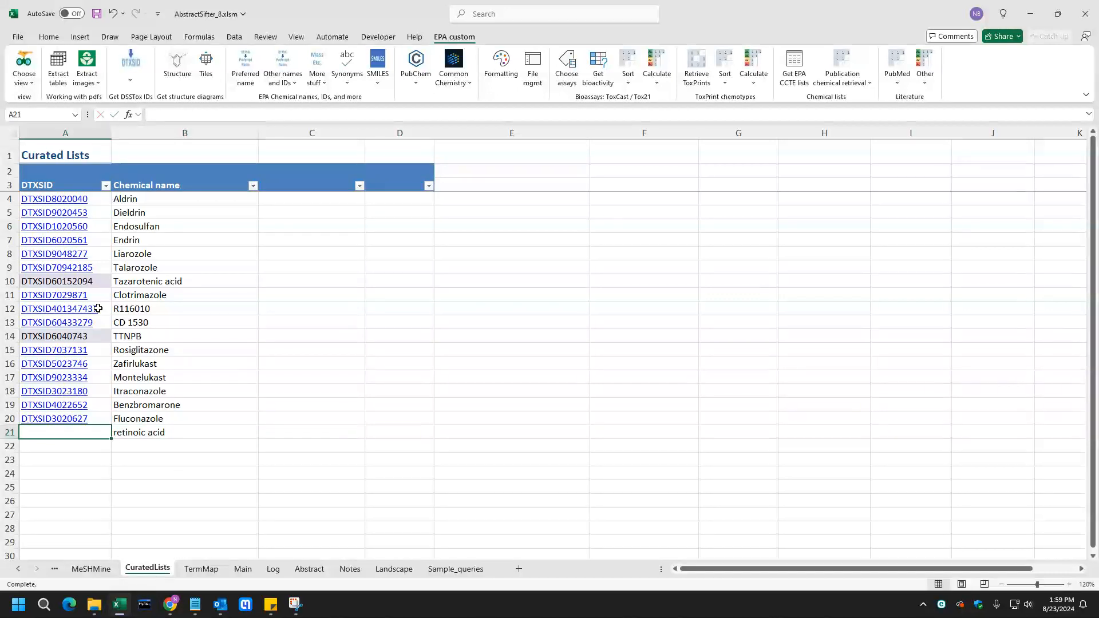
click(130, 69)
click(172, 98)
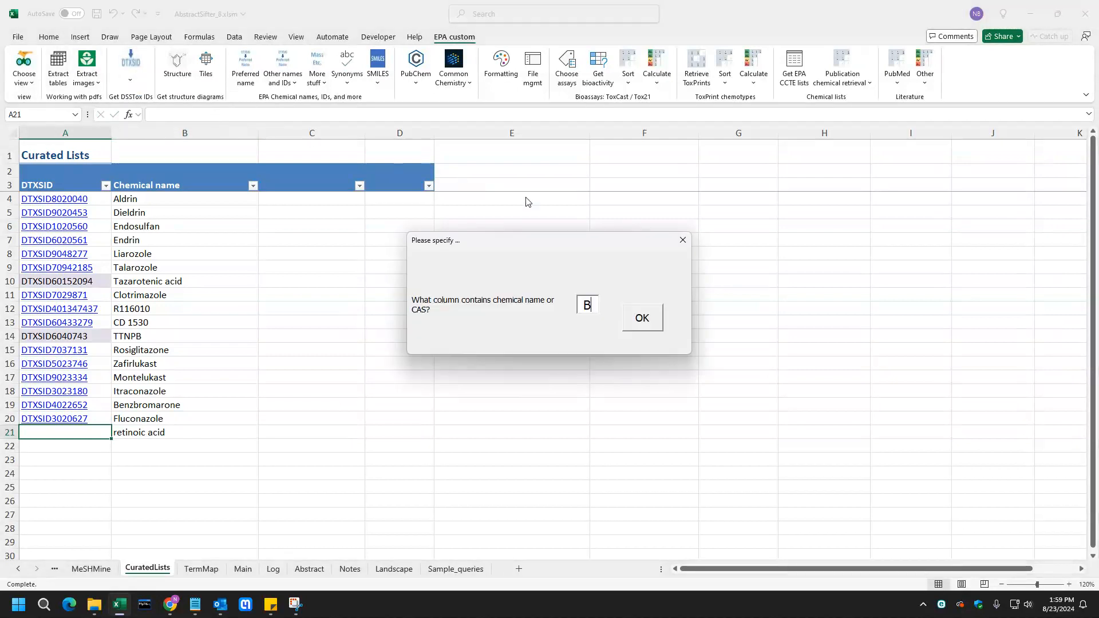
click(647, 325)
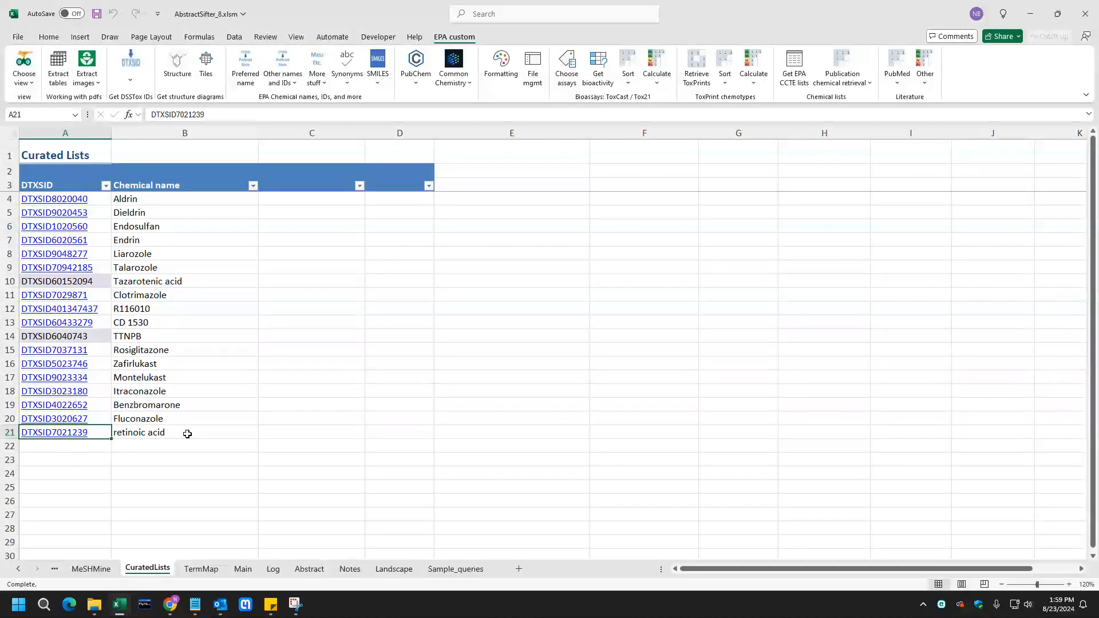
Step: Move the retinoic acid row to the first row of the list, above Aldrin
click(11, 432)
right_click(16, 429)
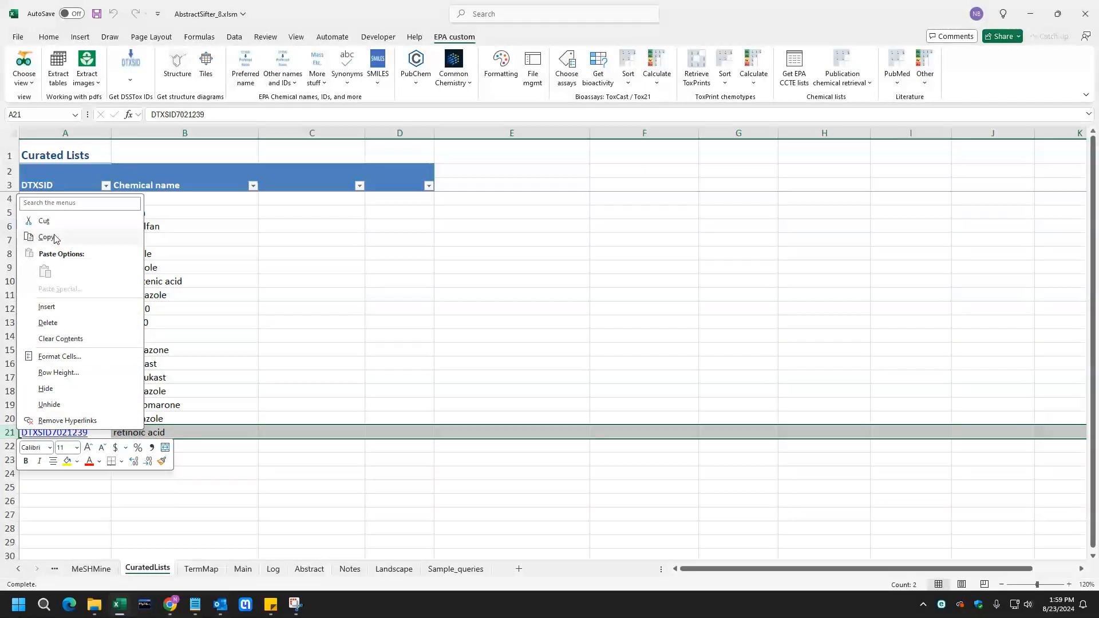
click(9, 197)
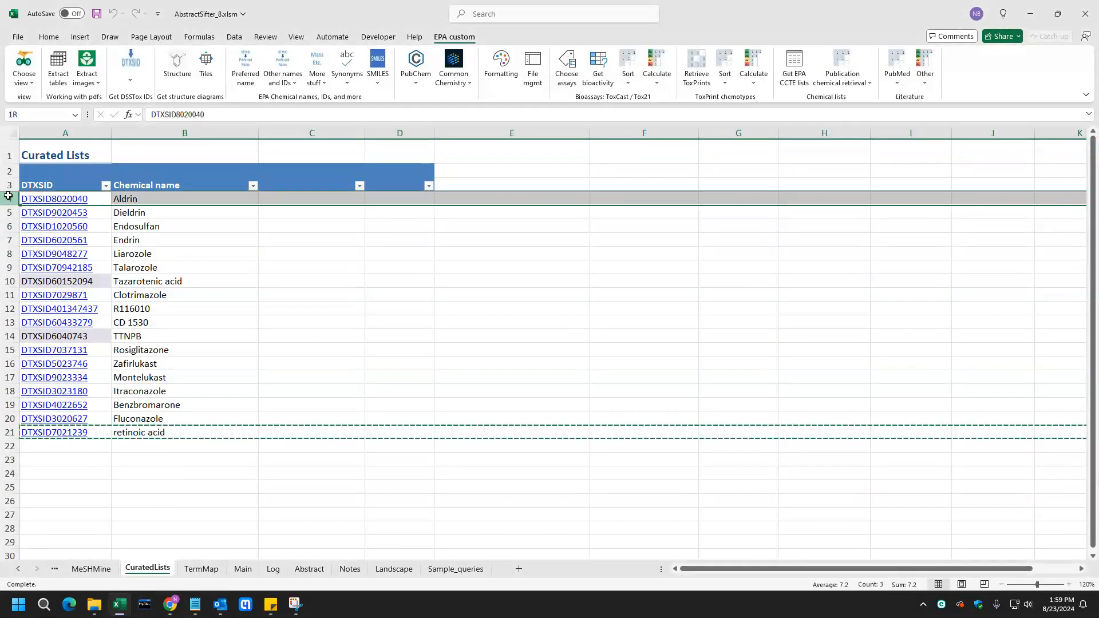
right_click(9, 199)
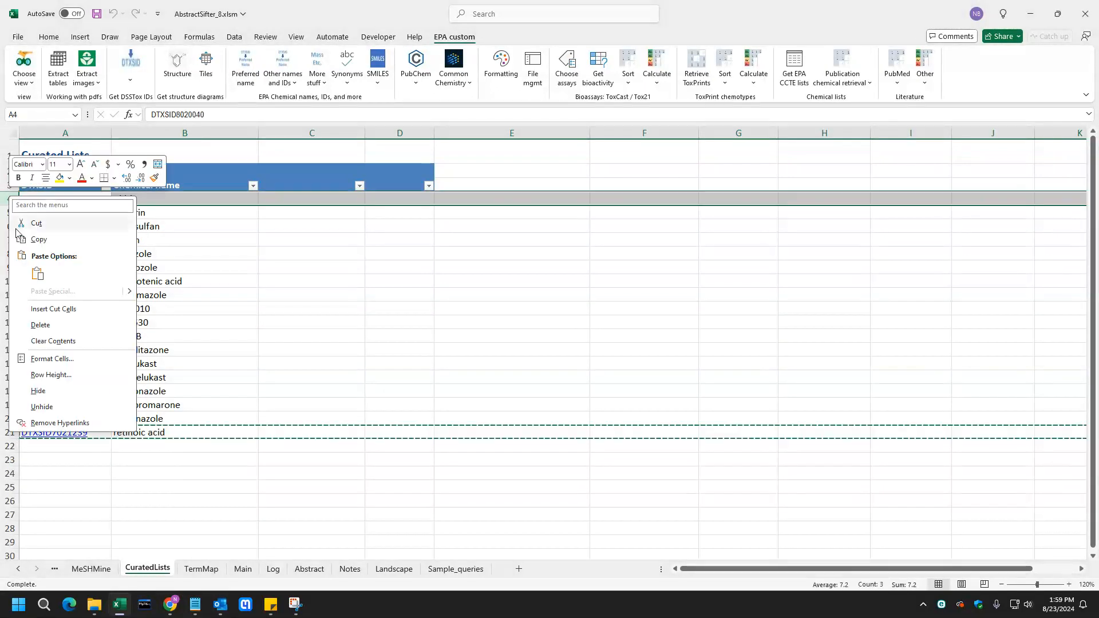
click(43, 306)
click(193, 201)
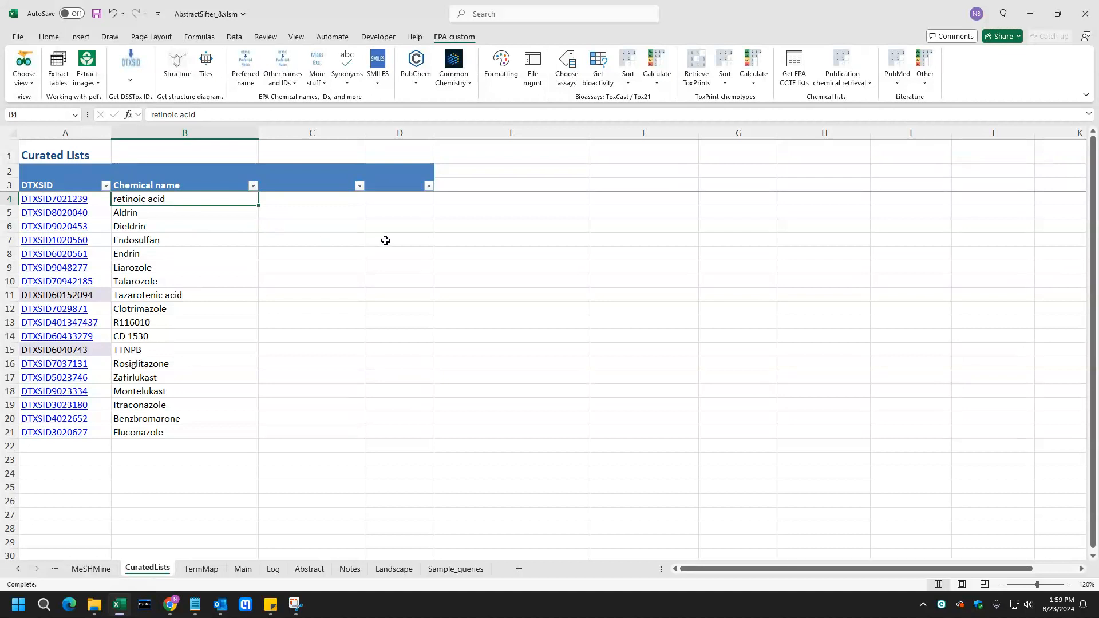
Step: Insert structure diagrams into C4:C21 with column A as the DTXSID source, and look through them
drag(346, 198, 341, 436)
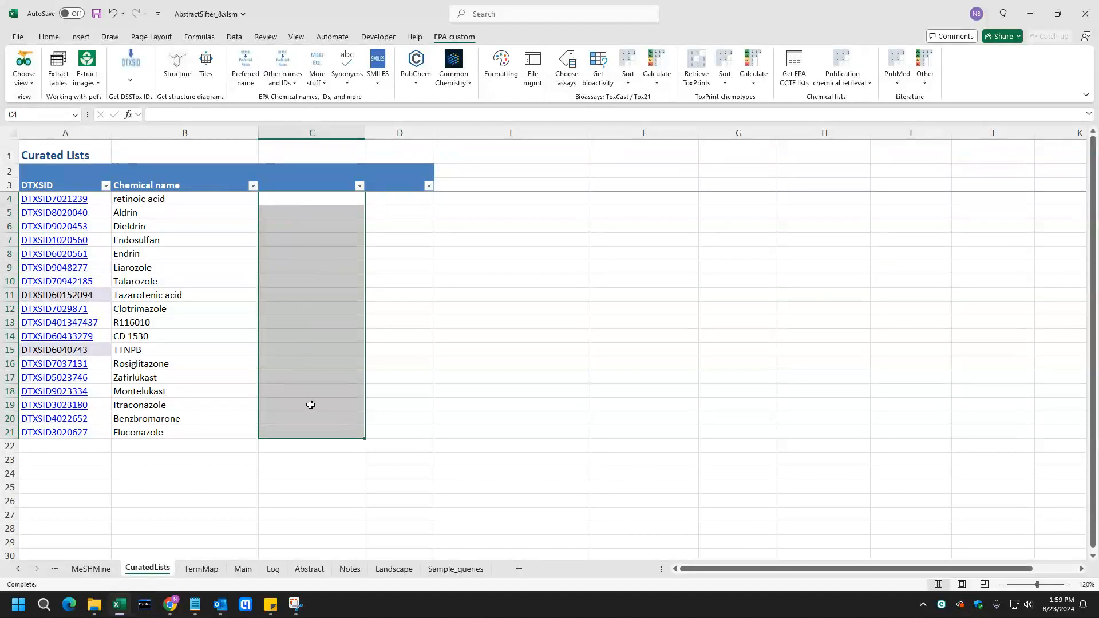
click(179, 64)
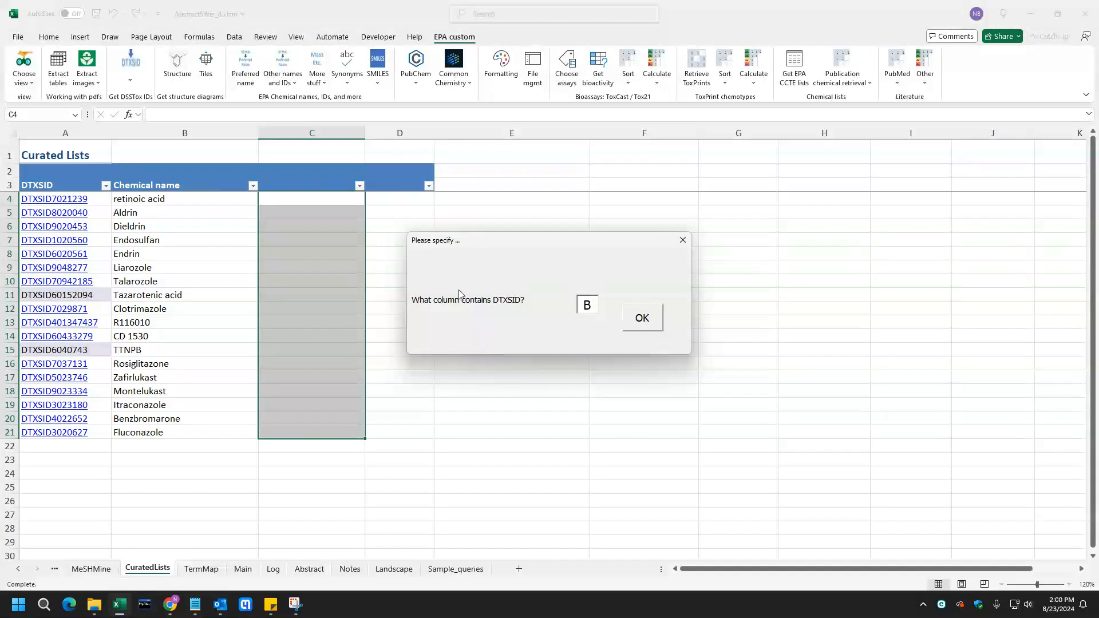
drag(596, 301, 575, 303)
text(a)
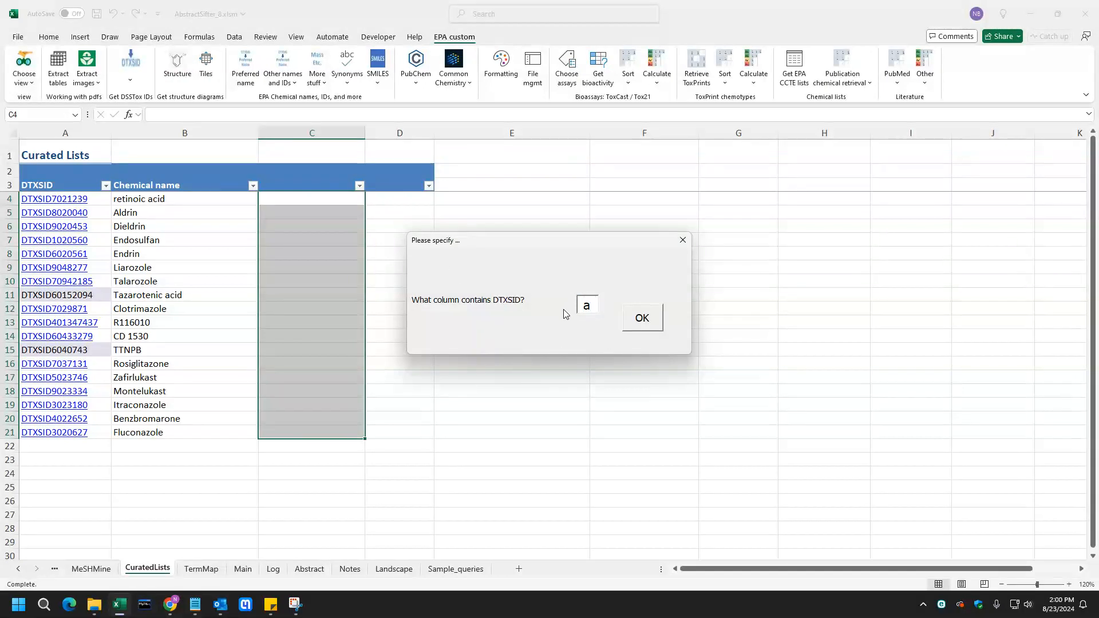
click(641, 319)
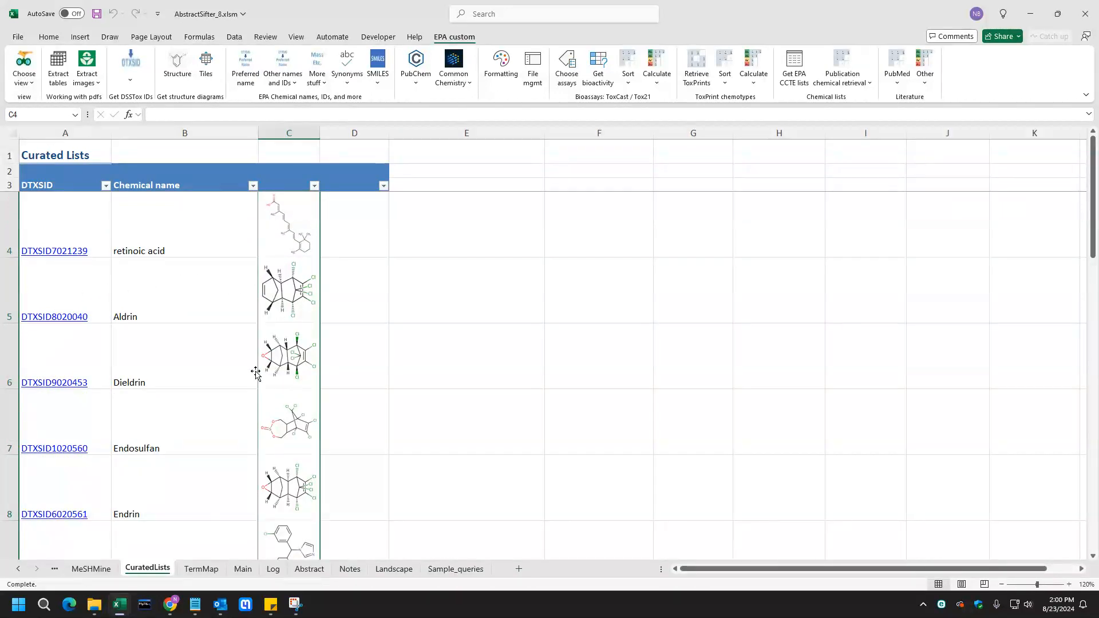
scroll(292, 362, down, 5)
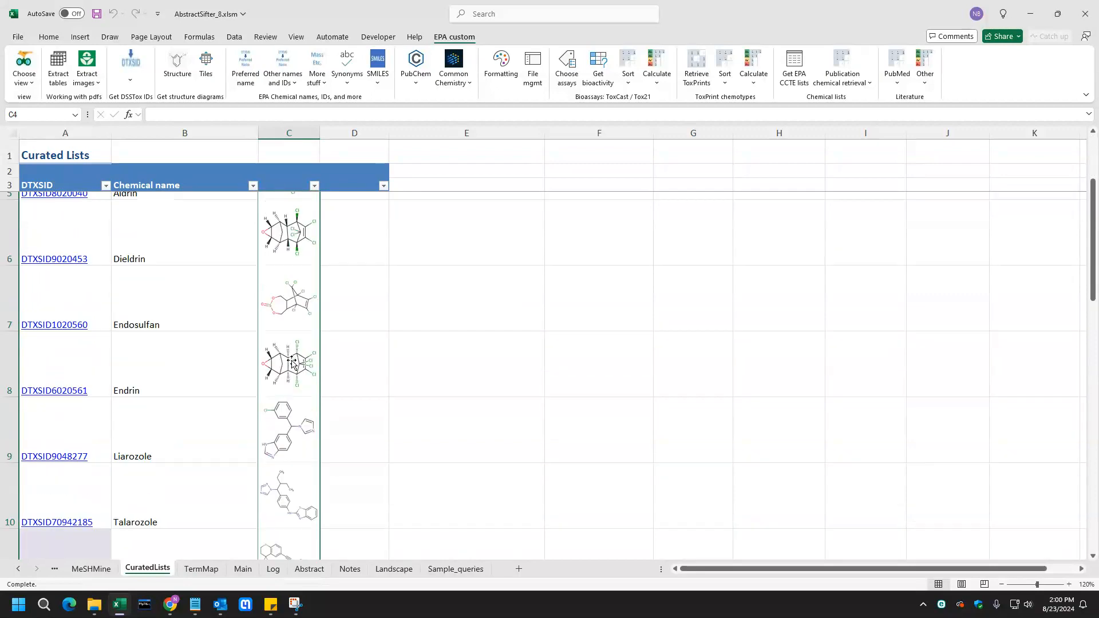
scroll(292, 362, down, 8)
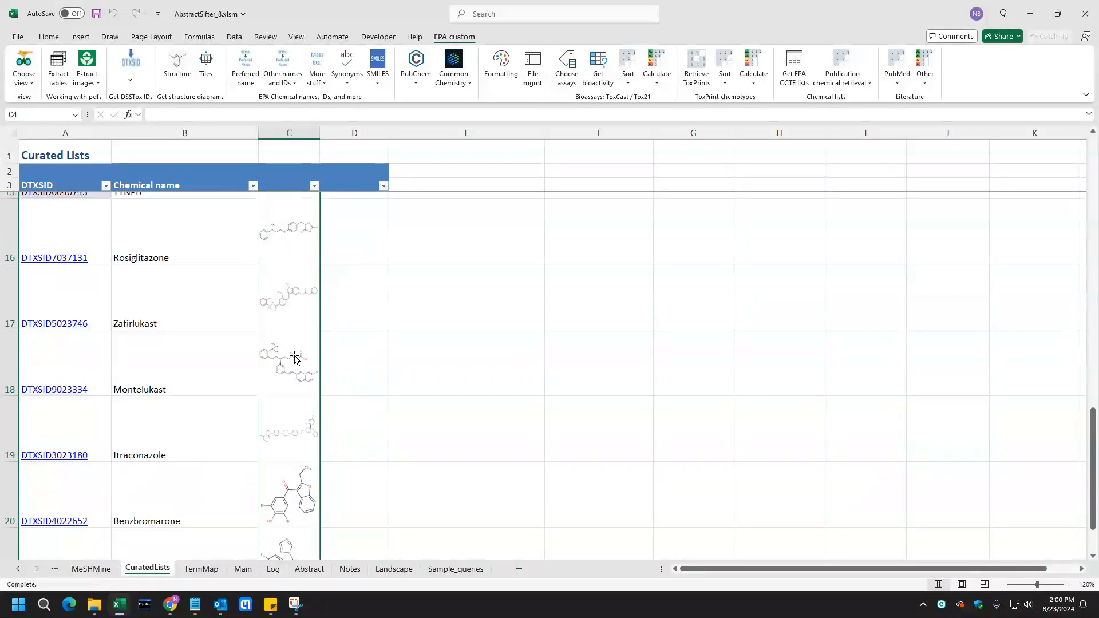
scroll(296, 353, up, 13)
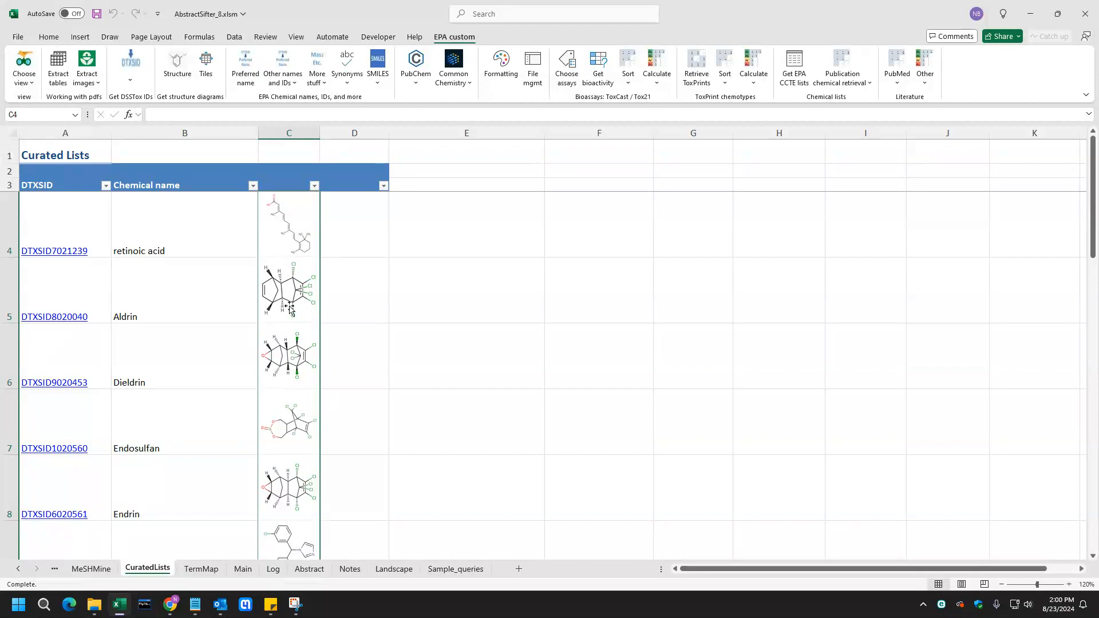
Step: Generate structure tiles for the chemicals in B4:B21 with DTXSID column A, name column B, colorize column D and label column B
drag(132, 215, 172, 508)
scroll(179, 454, up, 3)
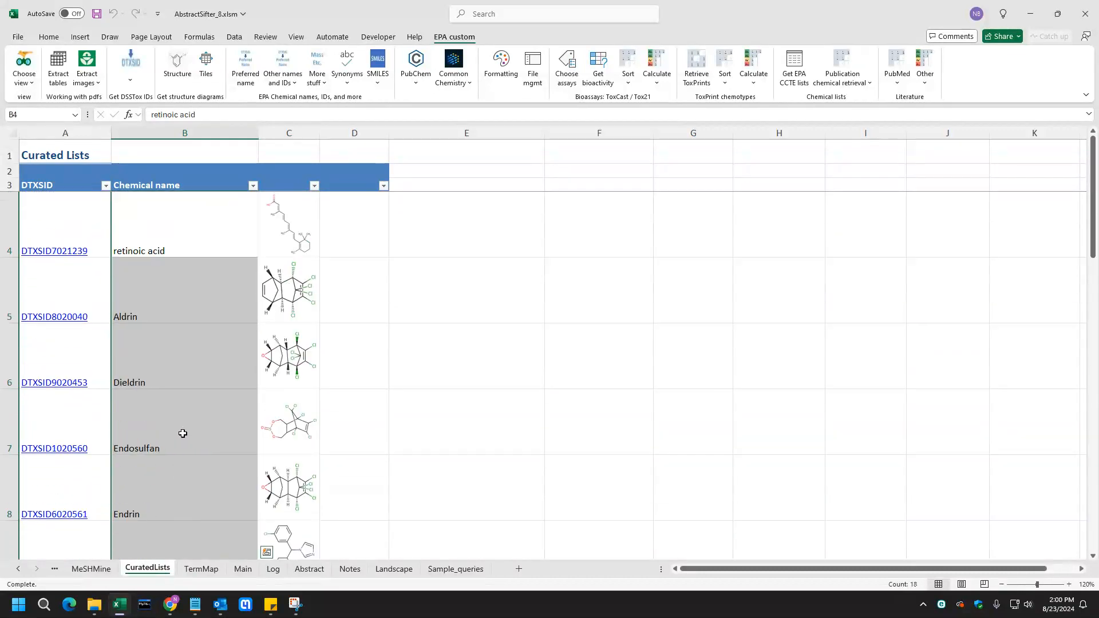
drag(179, 218, 185, 513)
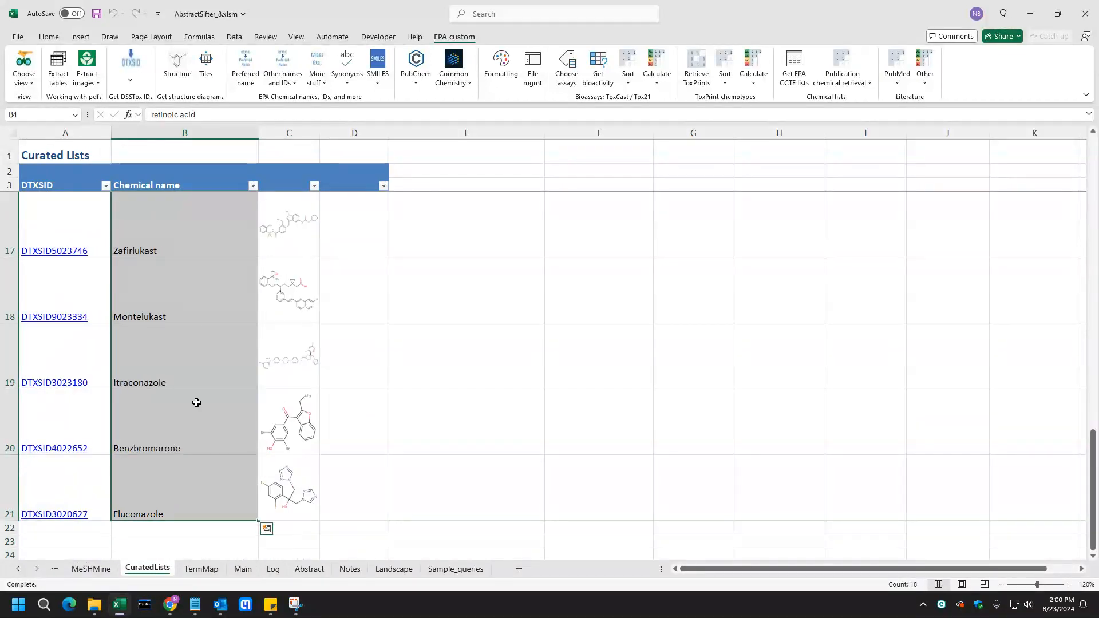
click(207, 71)
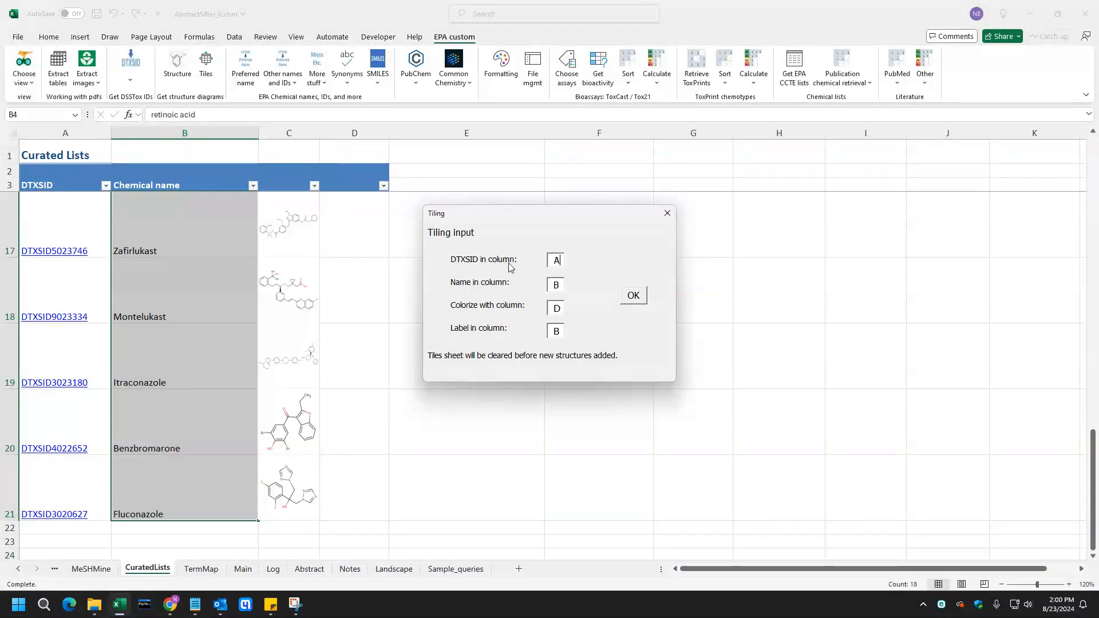
click(634, 299)
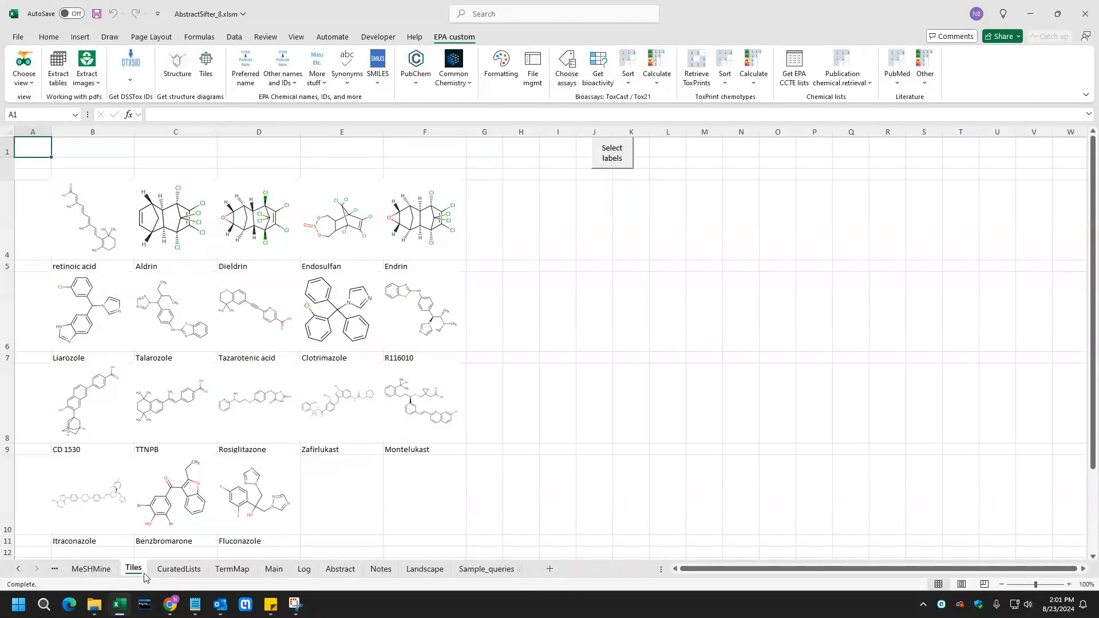
Step: Delete column C with the structure diagrams from the CuratedLists sheet
click(179, 573)
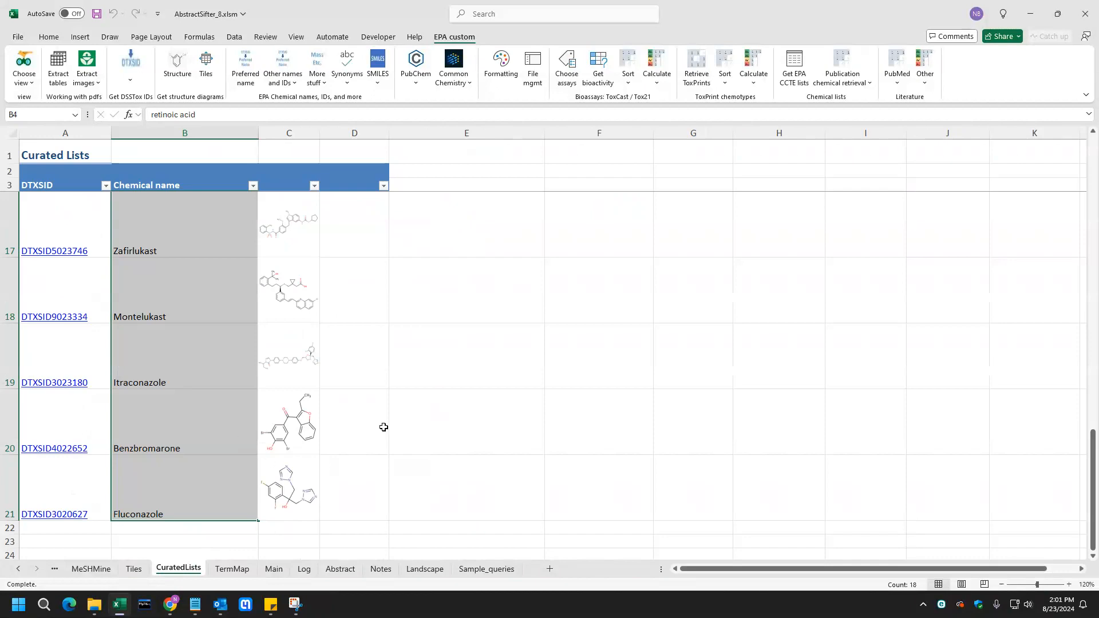
scroll(383, 427, up, 5)
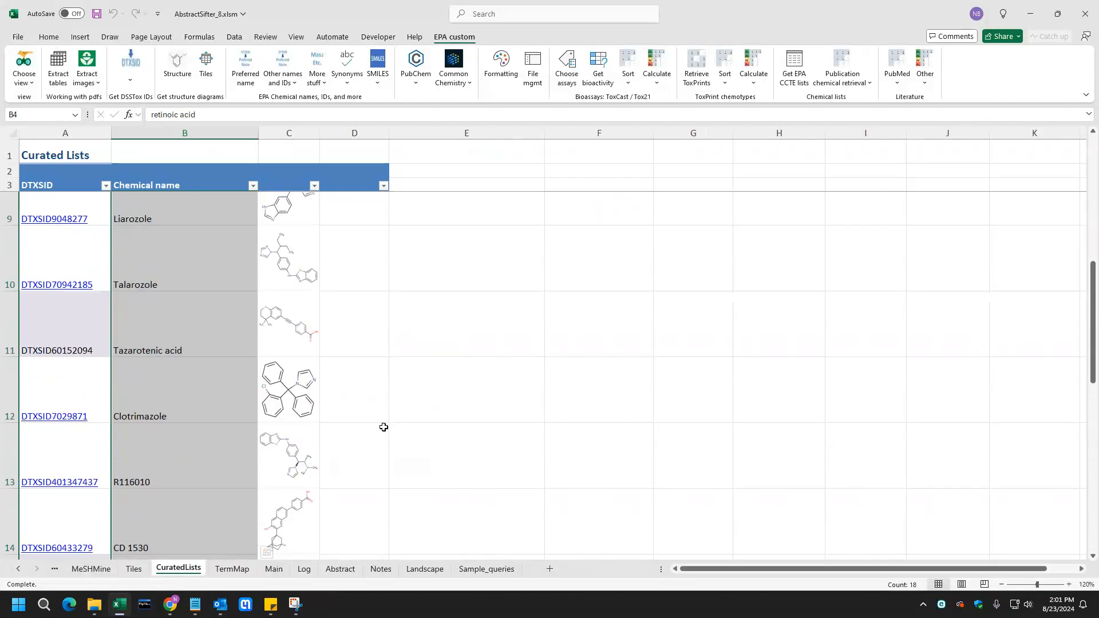
click(289, 133)
right_click(289, 135)
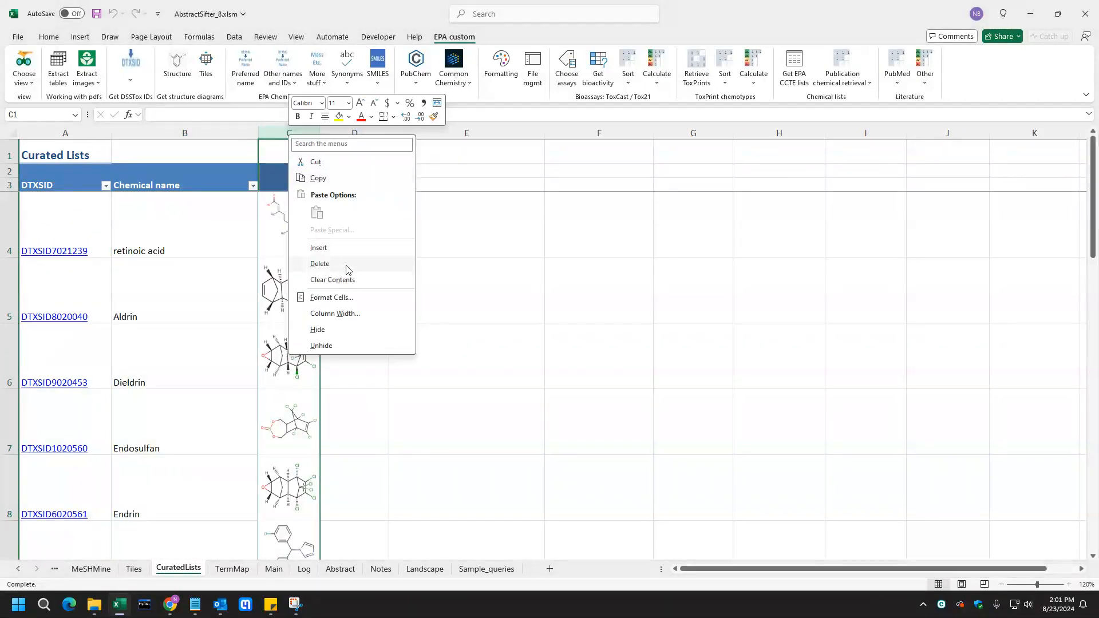
click(319, 264)
Step: AutoFit the height of rows 4 to 21 on the CuratedLists sheet
drag(10, 229, 8, 512)
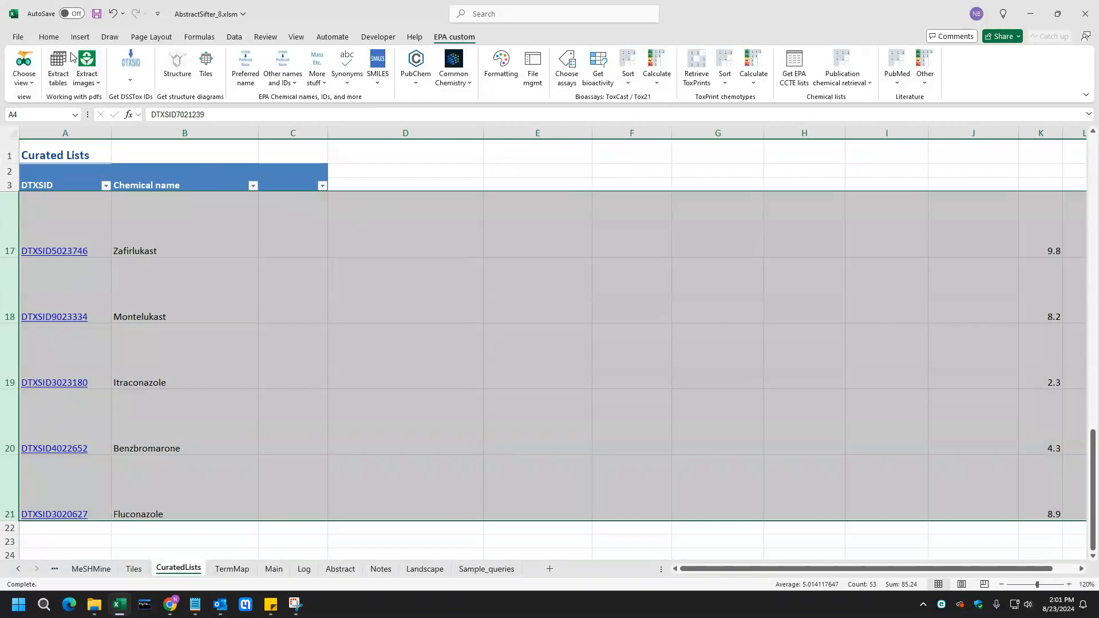
click(55, 39)
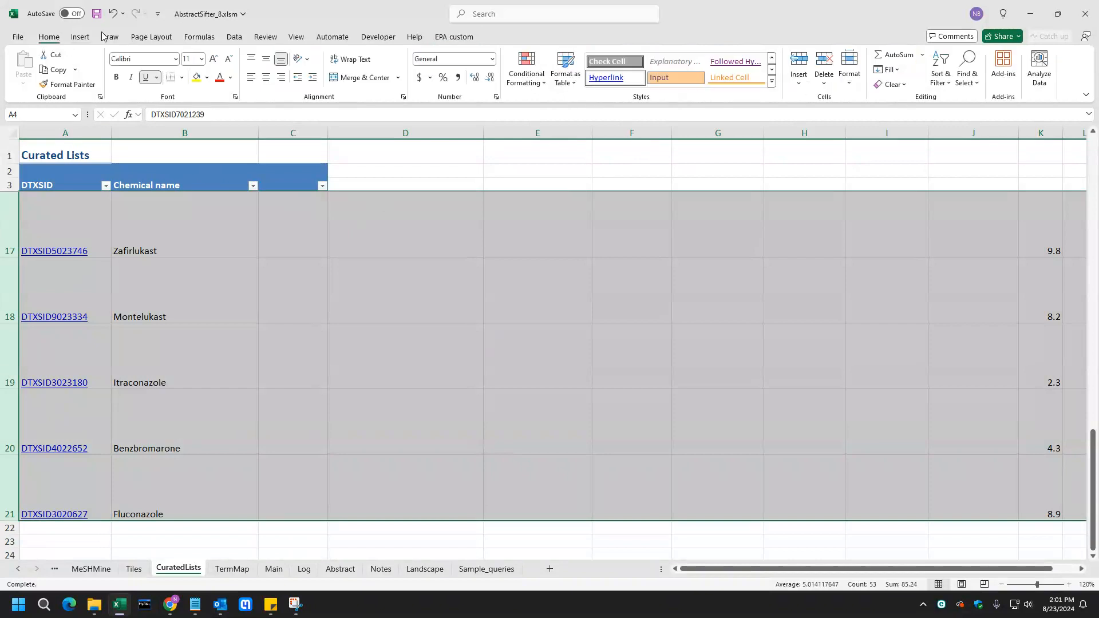
click(850, 80)
click(867, 116)
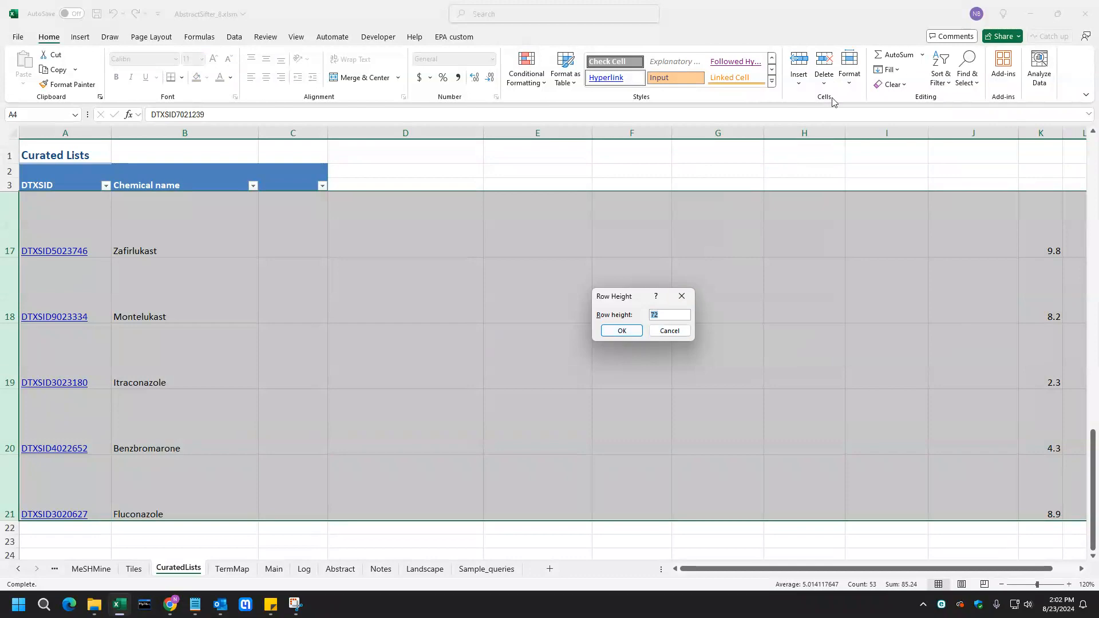
drag(669, 331, 694, 314)
click(670, 331)
click(850, 73)
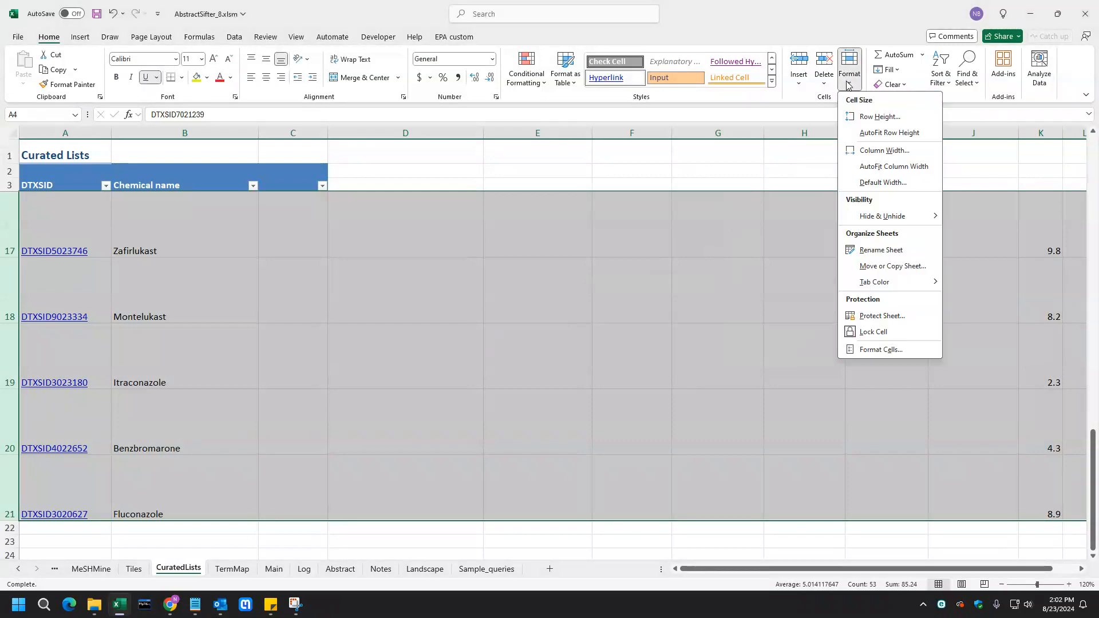
click(870, 137)
scroll(327, 387, up, 5)
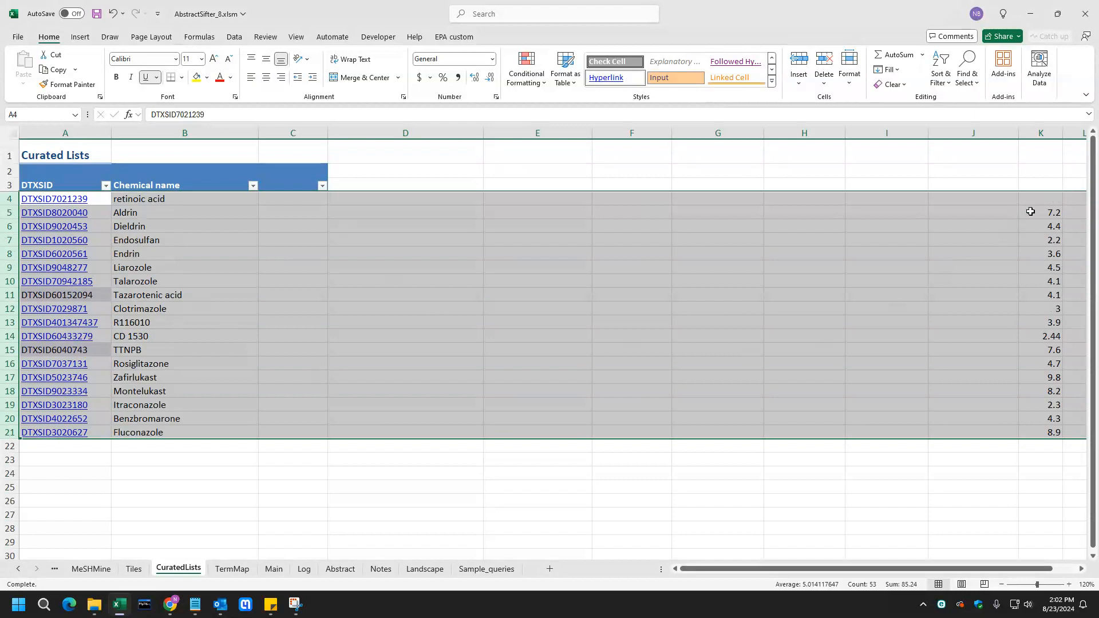
Step: Copy the numeric values in K5:K21 into column C, starting at C5 beside Aldrin
drag(1033, 209, 1045, 432)
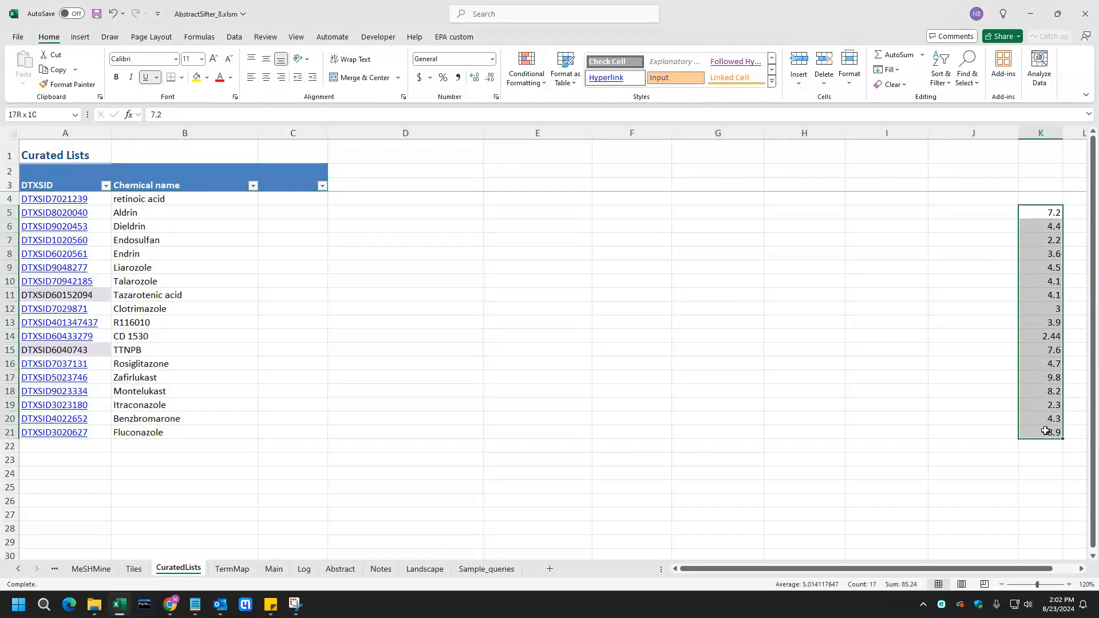
right_click(1044, 424)
click(961, 100)
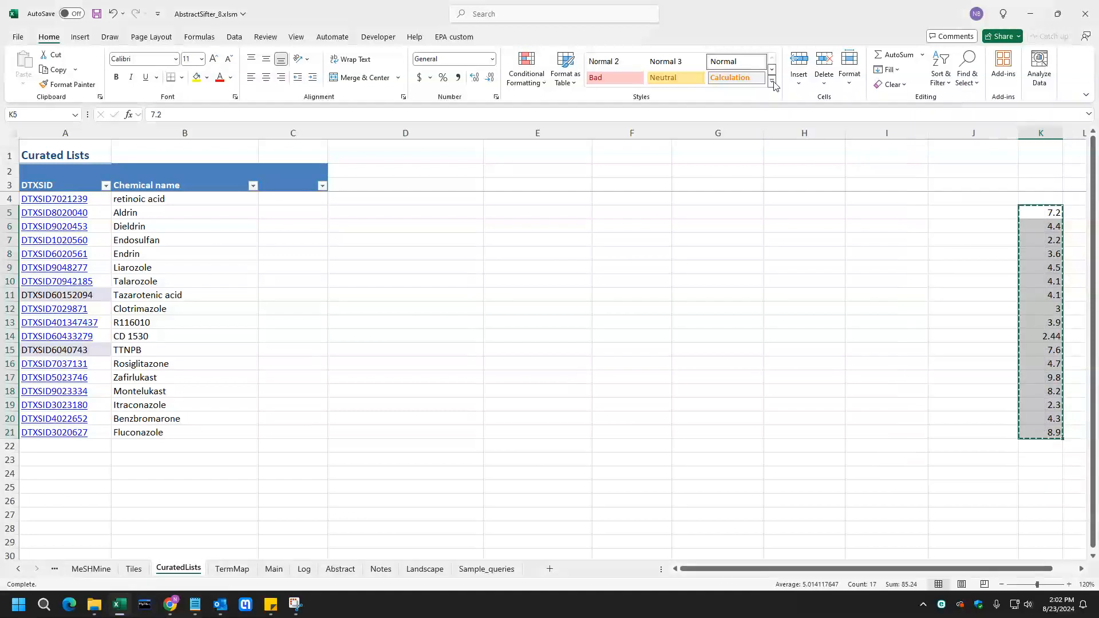
click(295, 211)
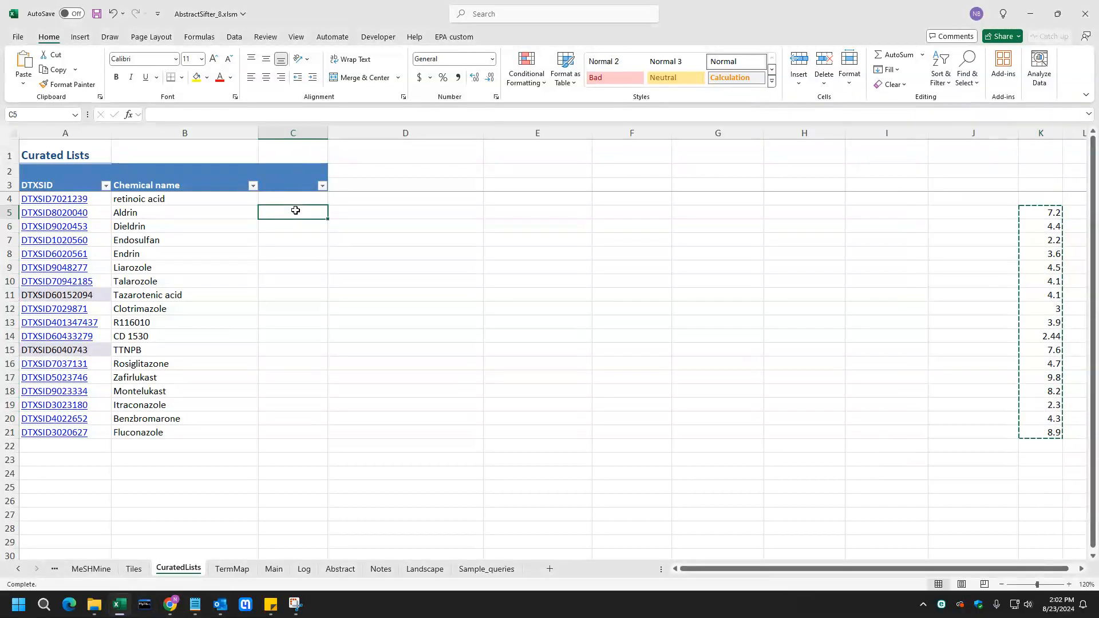
key(ctrl+v)
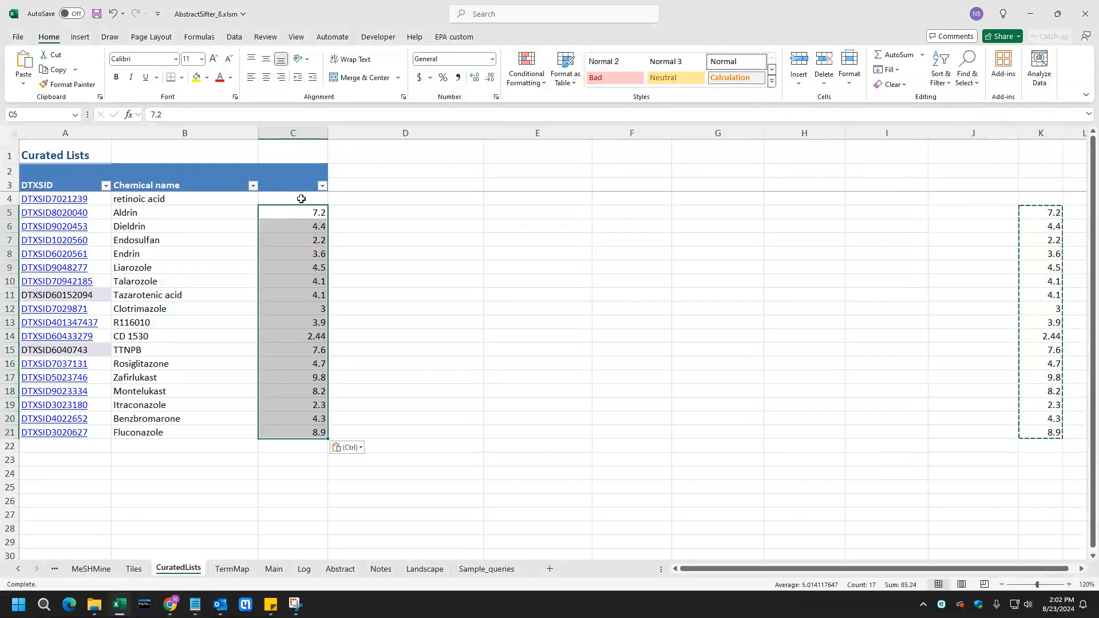
Step: Enter 7.7 in C4 as the value for retinoic acid
click(301, 200)
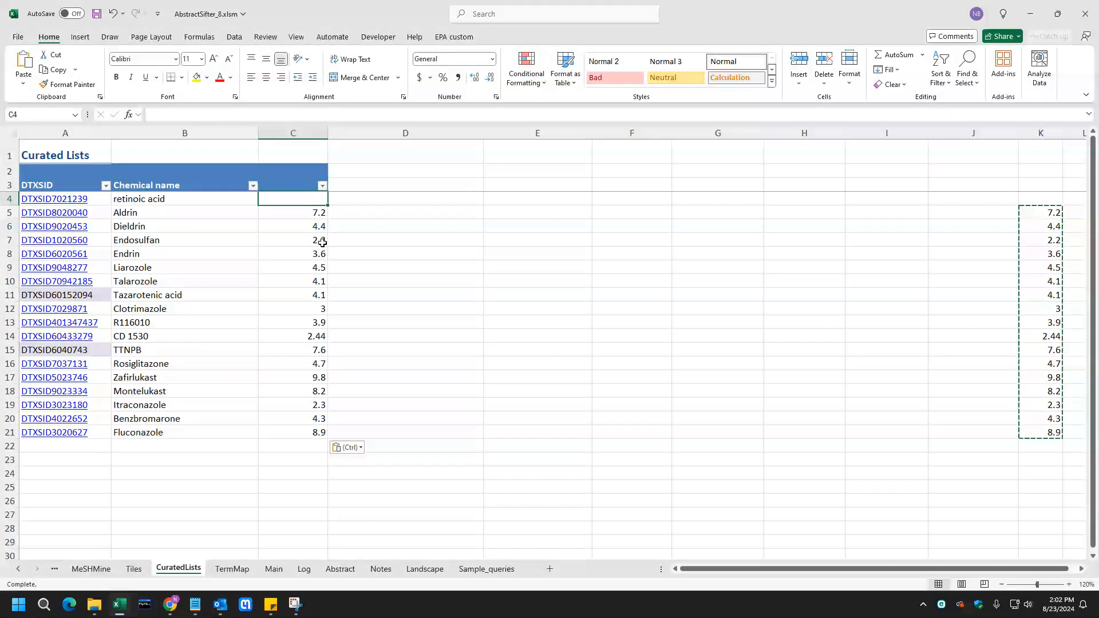
text(7.7)
click(437, 262)
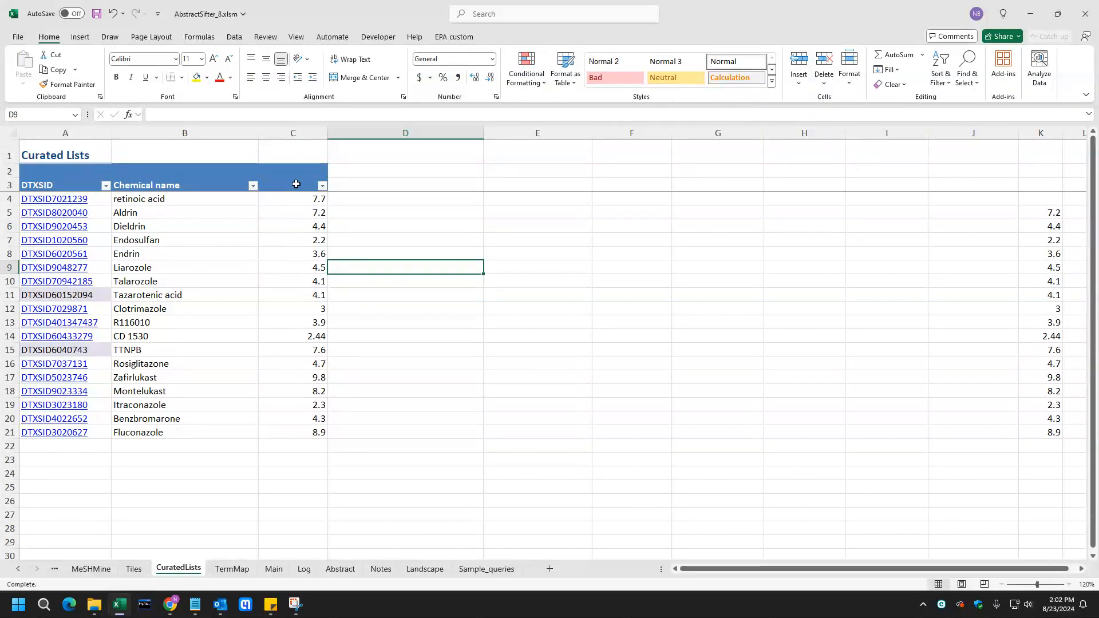
Step: Try to replace Clotrimazole's value in C12 with 3-4
click(316, 308)
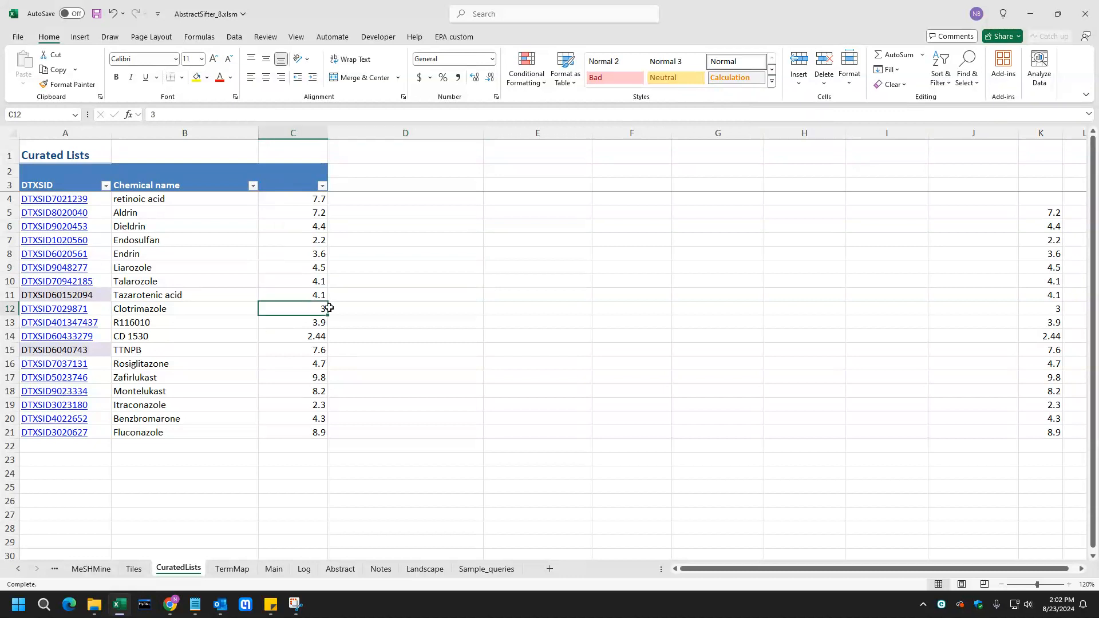
text(3-4)
key(Return)
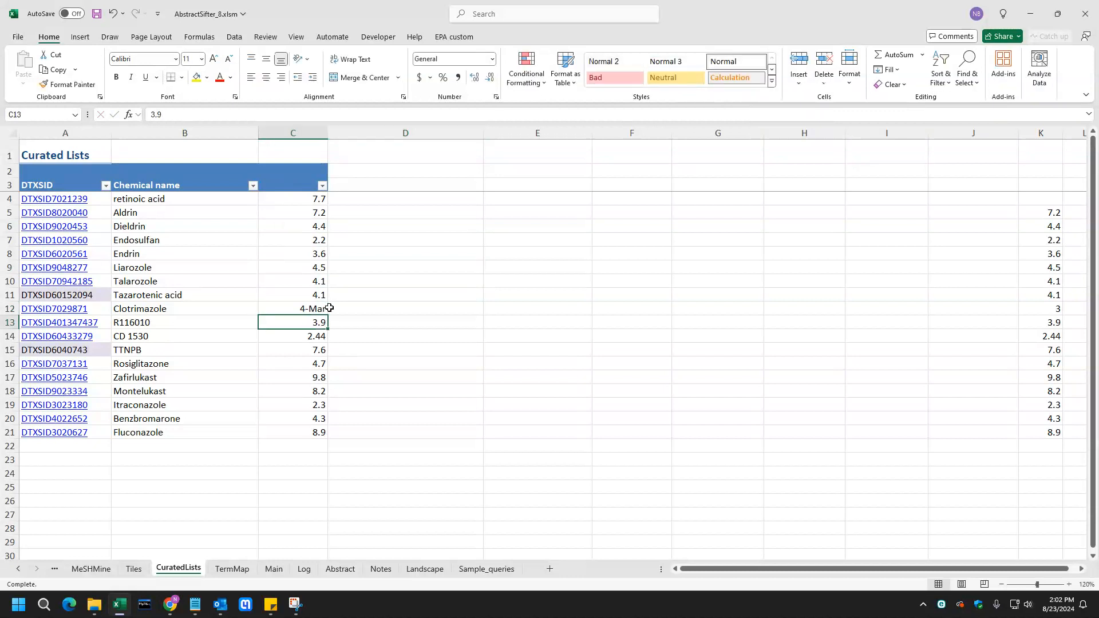
Step: Try to re-enter Clotrimazole's value in C12, and undo the accidental clearing of its DTXSID in A12
click(309, 313)
text(3/)
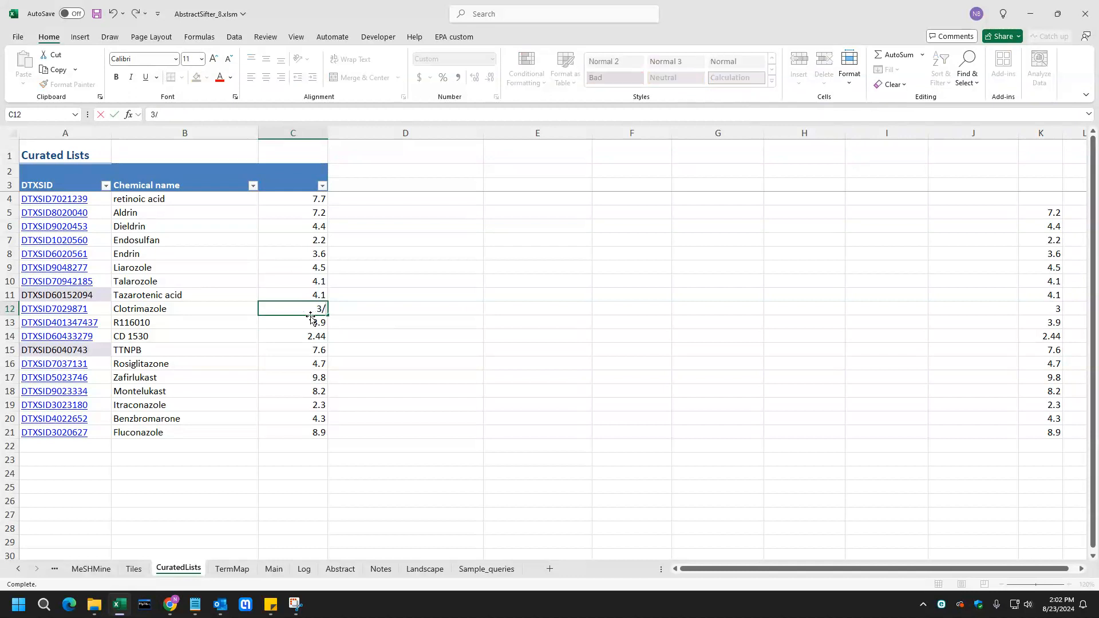
key(Left)
key(Left)
key(Delete)
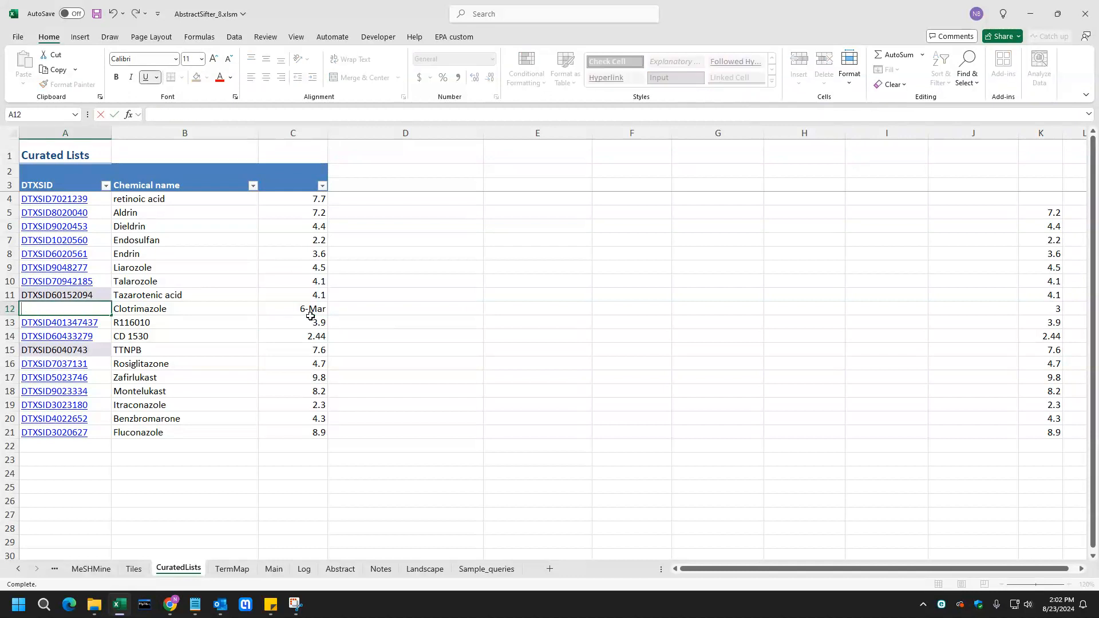
click(287, 307)
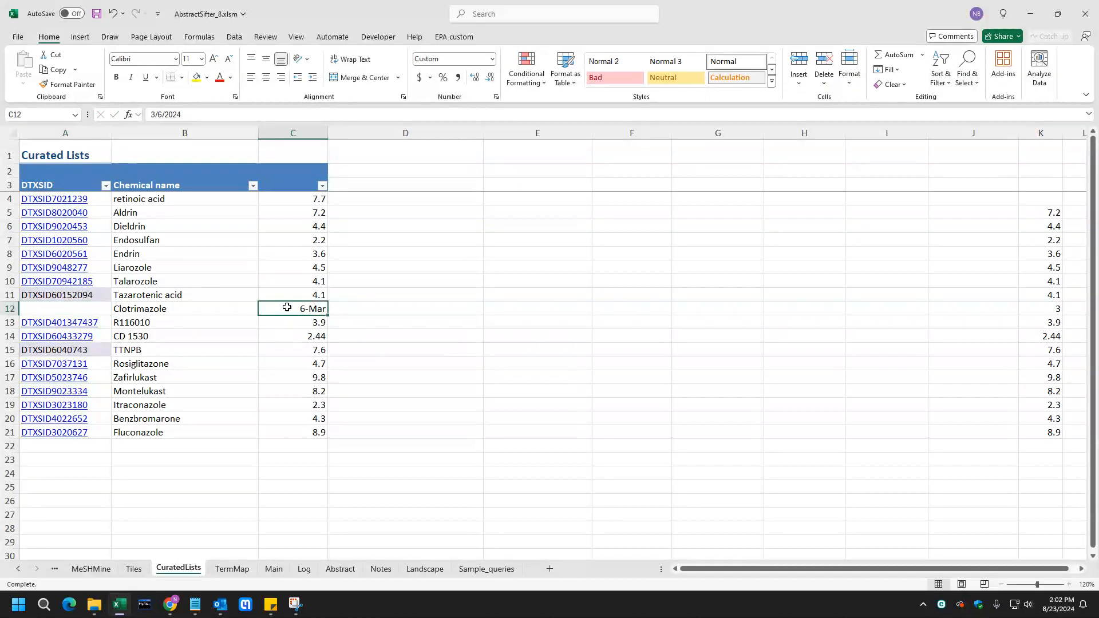
click(114, 13)
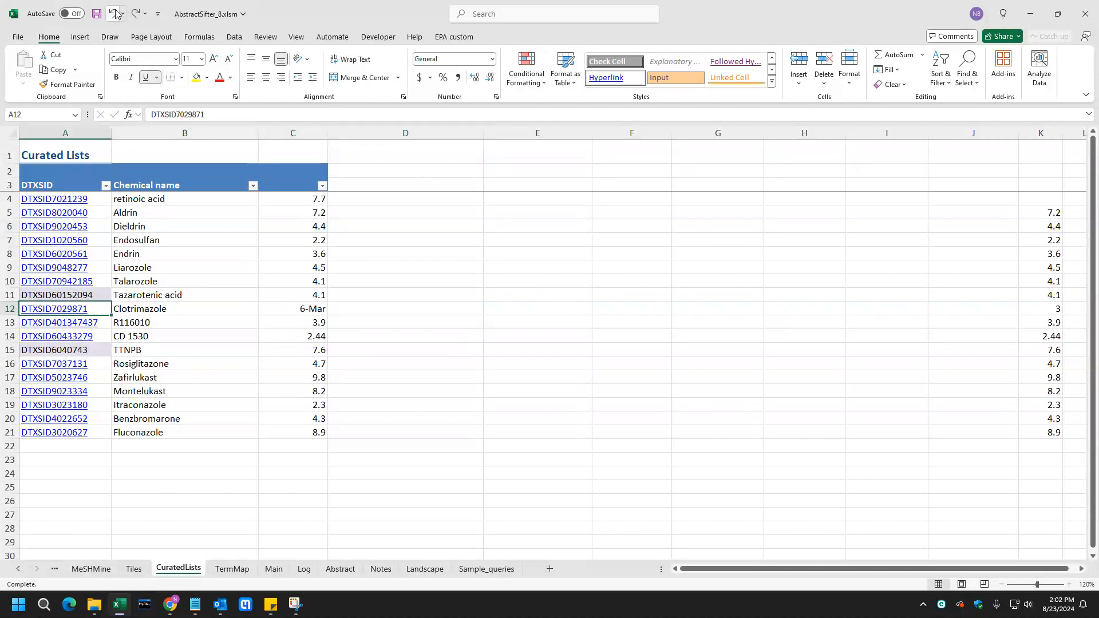
Step: Try new decimal values for Clotrimazole in C12, ending with 13.1
click(321, 306)
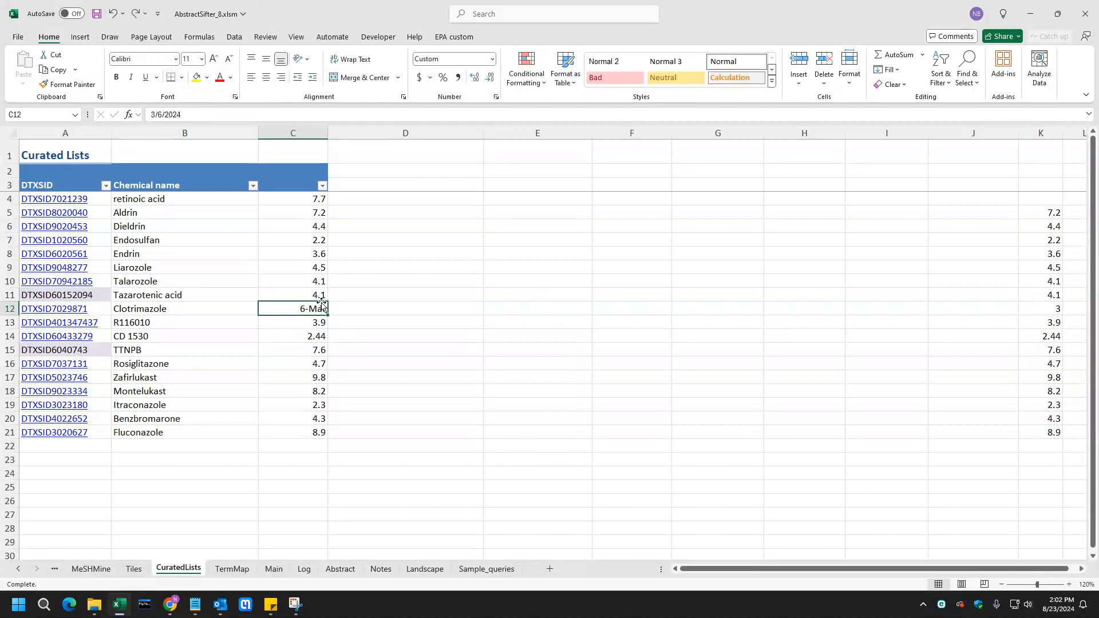
text(3-Jan)
key(Return)
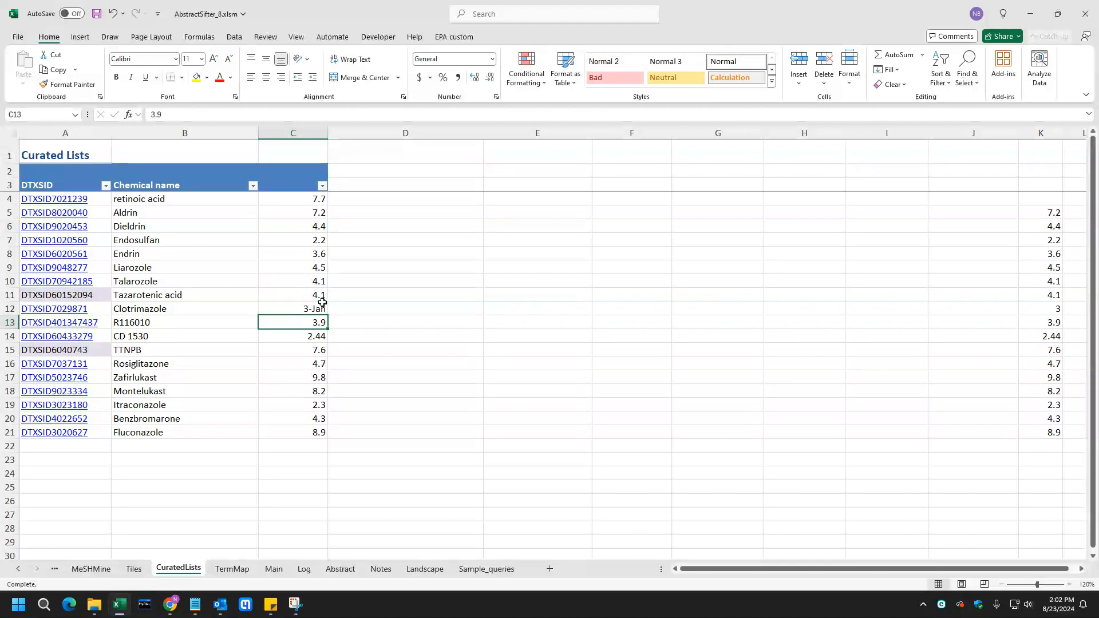
click(318, 307)
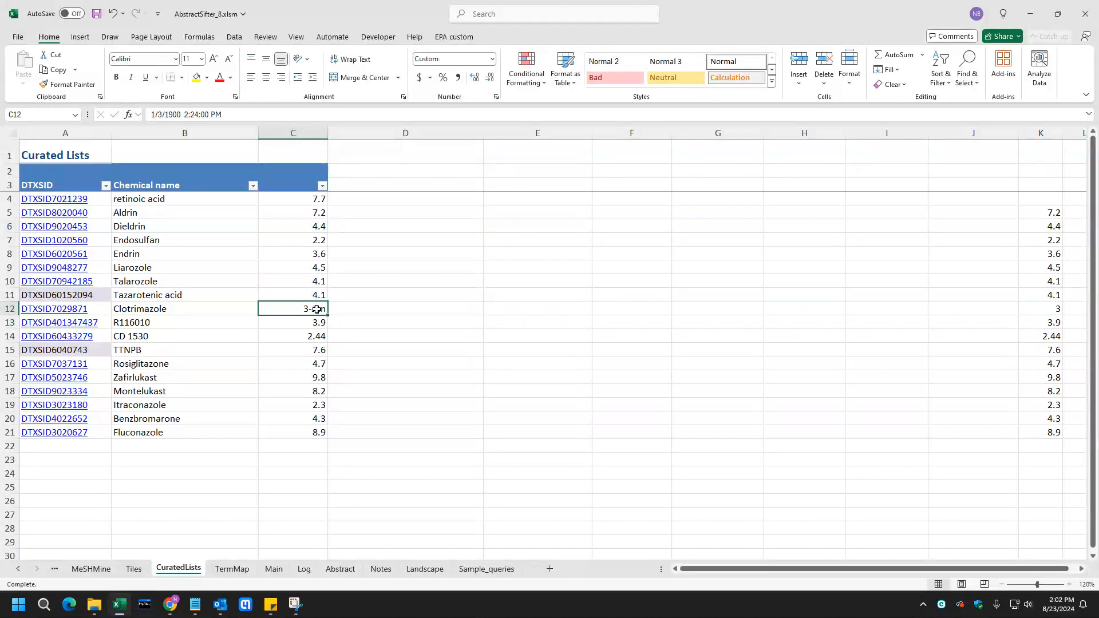
text(12.)
text(3)
key(Return)
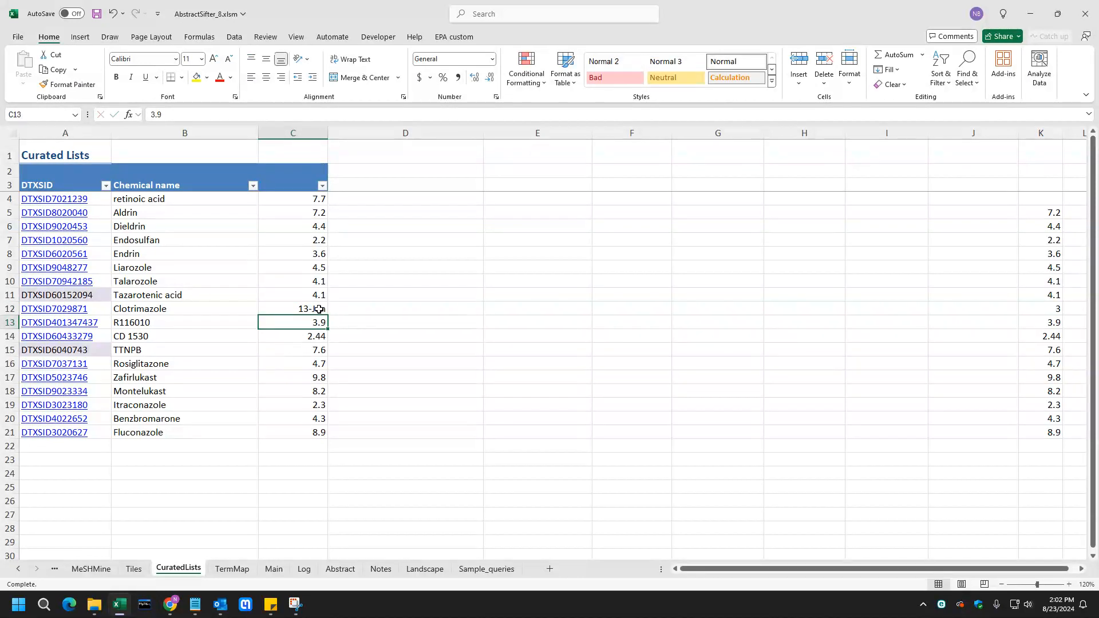
Step: Set the number format of Clotrimazole's cell C12 to Number
click(305, 308)
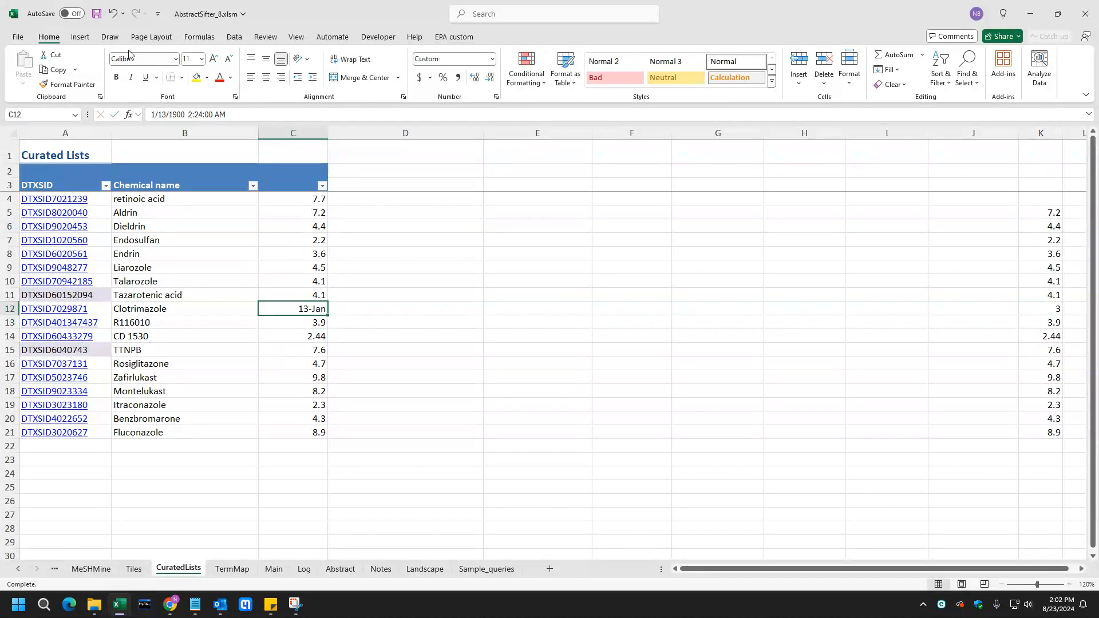
click(491, 60)
click(455, 355)
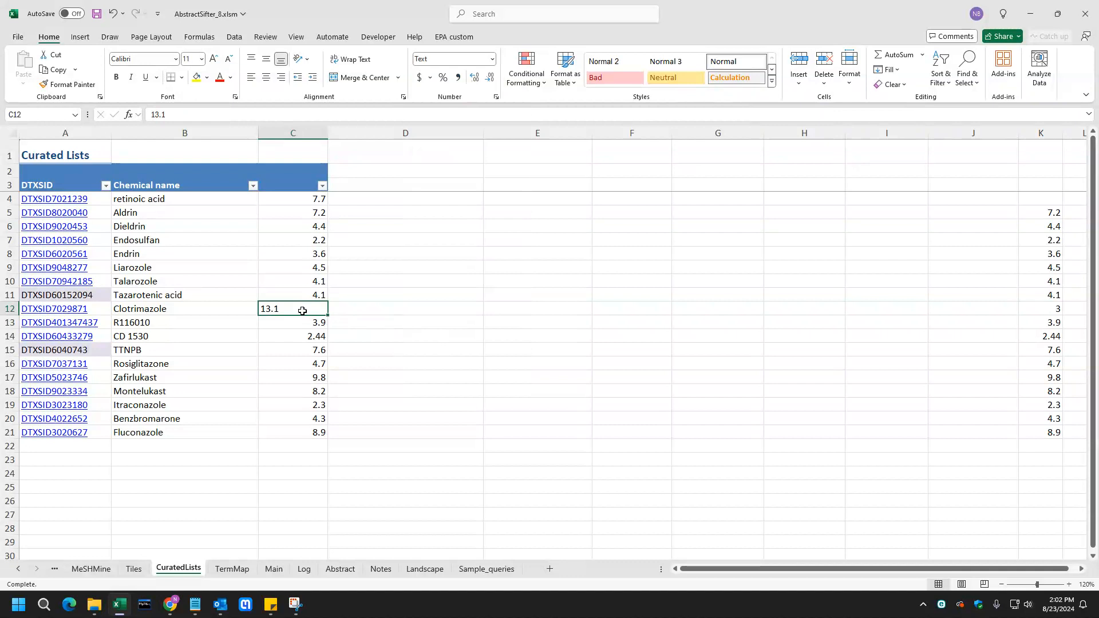
click(491, 60)
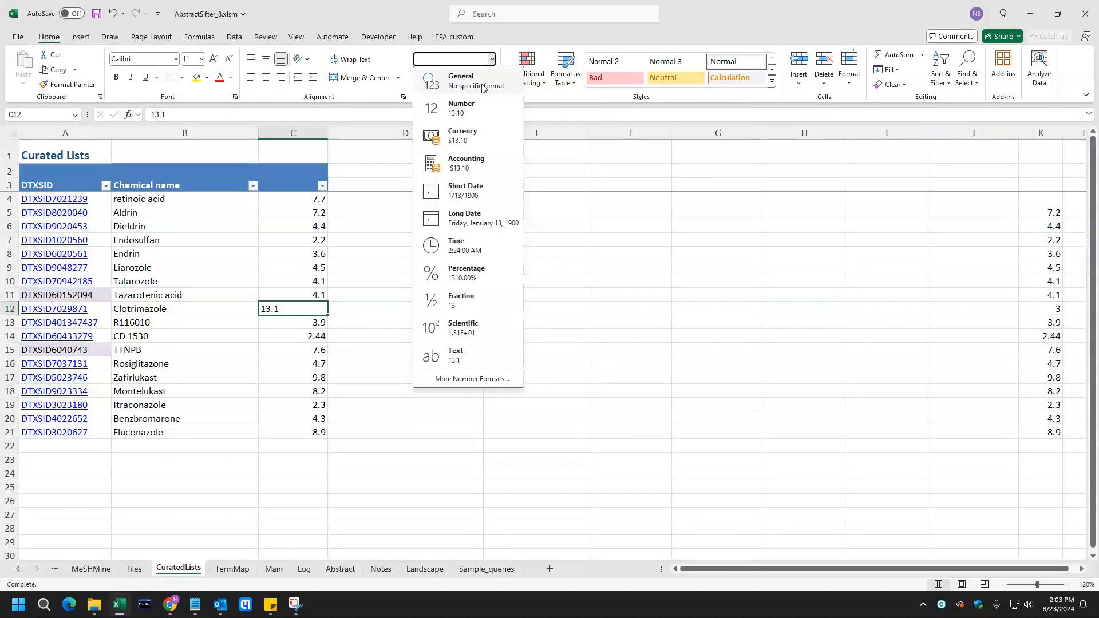
click(464, 110)
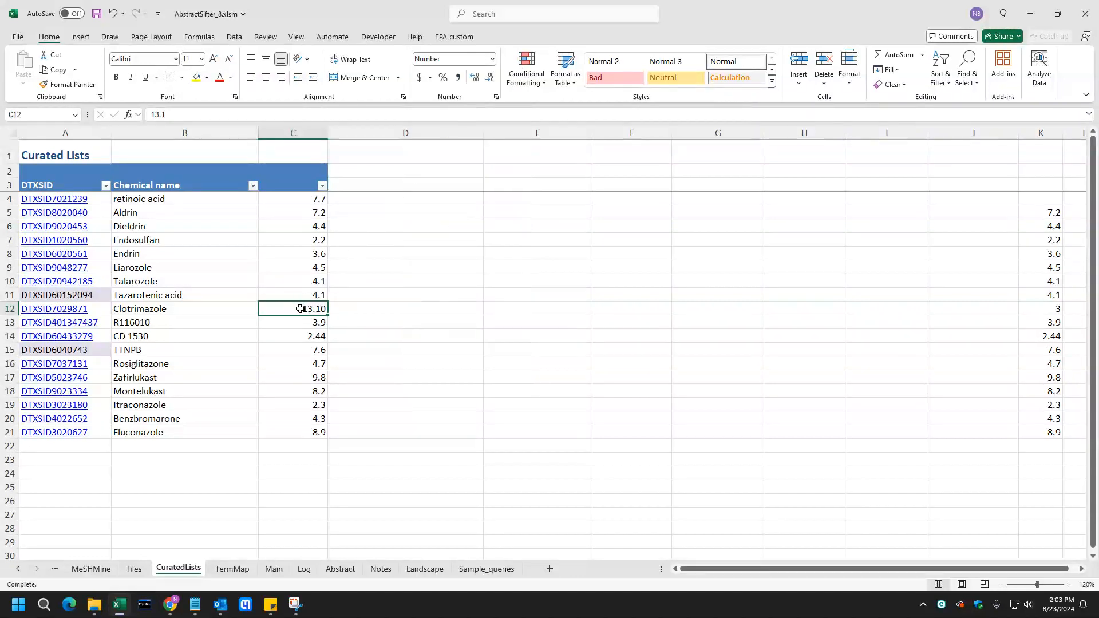
Step: Change Clotrimazole's value in C12 to 4.1
drag(162, 114, 150, 114)
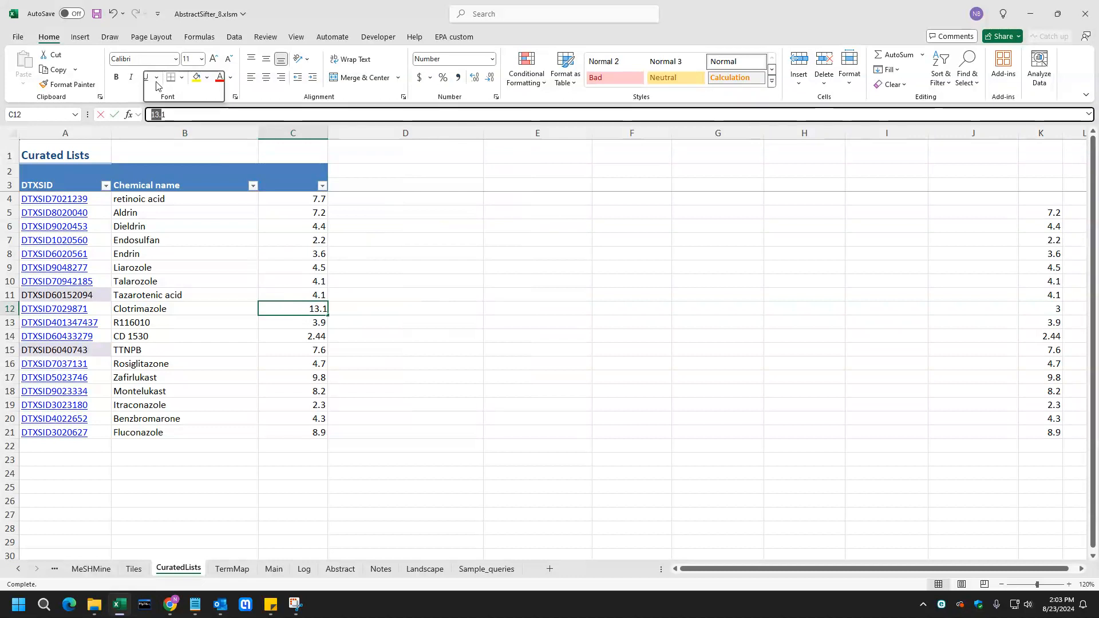
text(4)
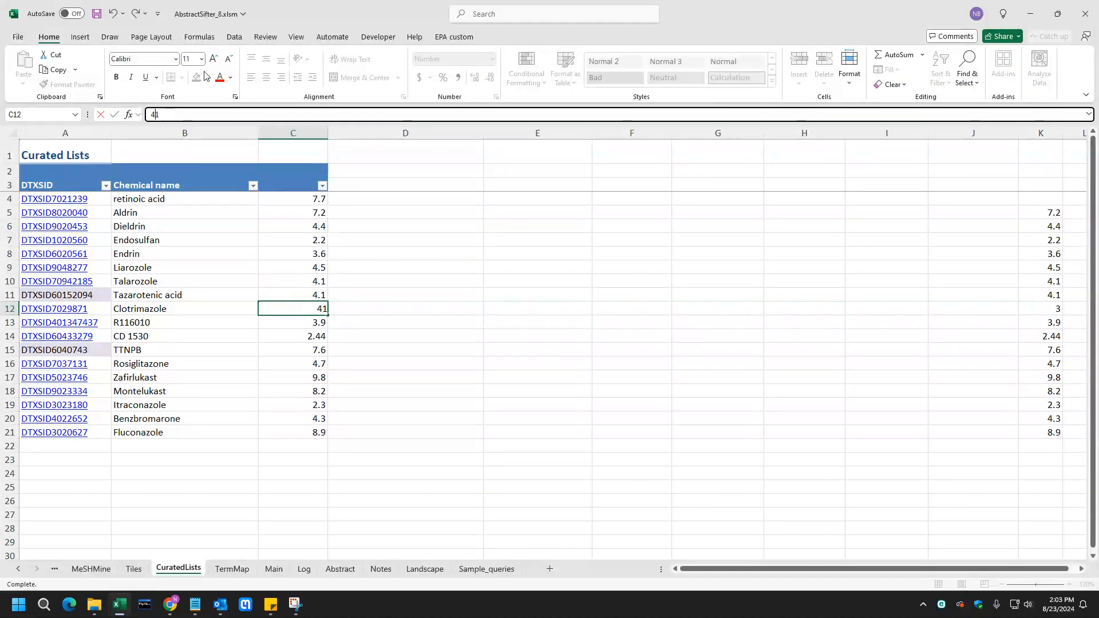
text(.)
click(330, 269)
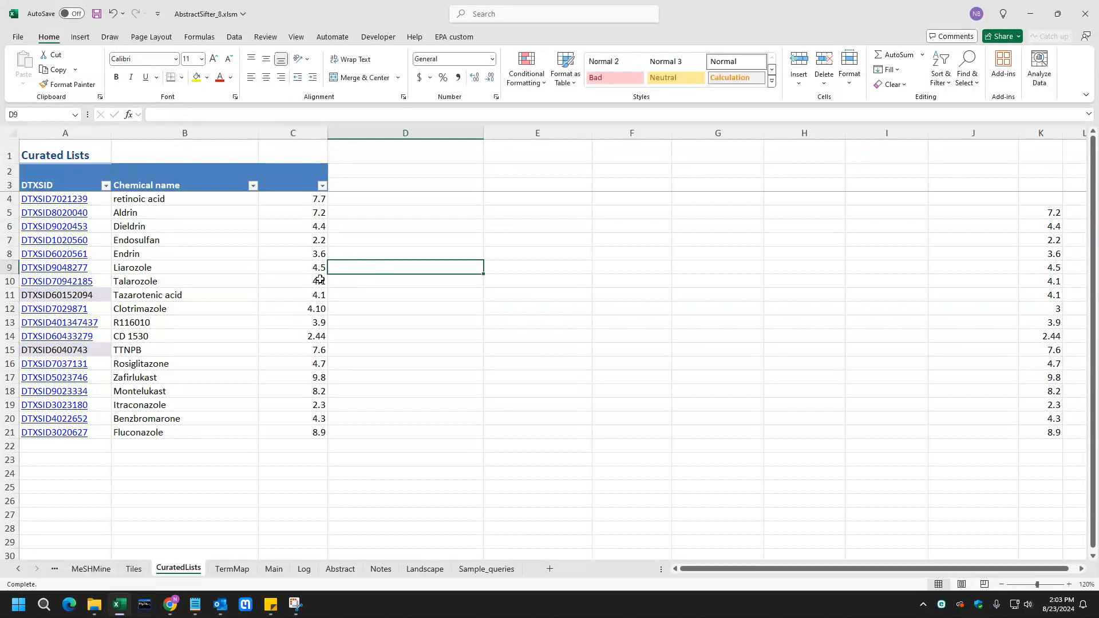
Step: Sort the chemical list by column C from largest to smallest and enter "score" as that column's header in C3
click(324, 186)
click(317, 223)
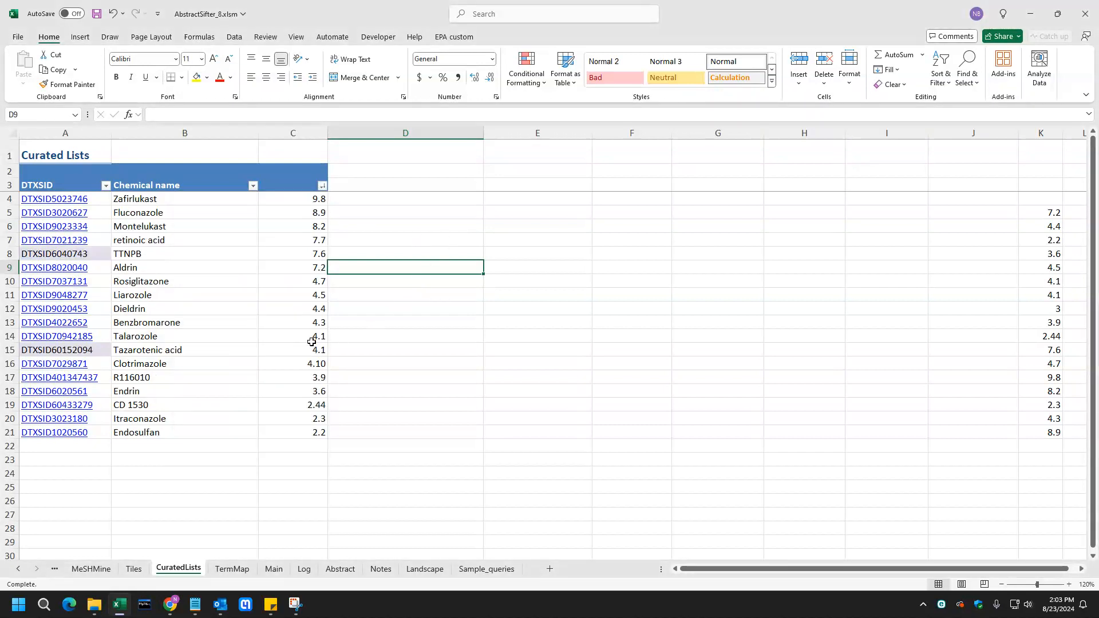
click(302, 187)
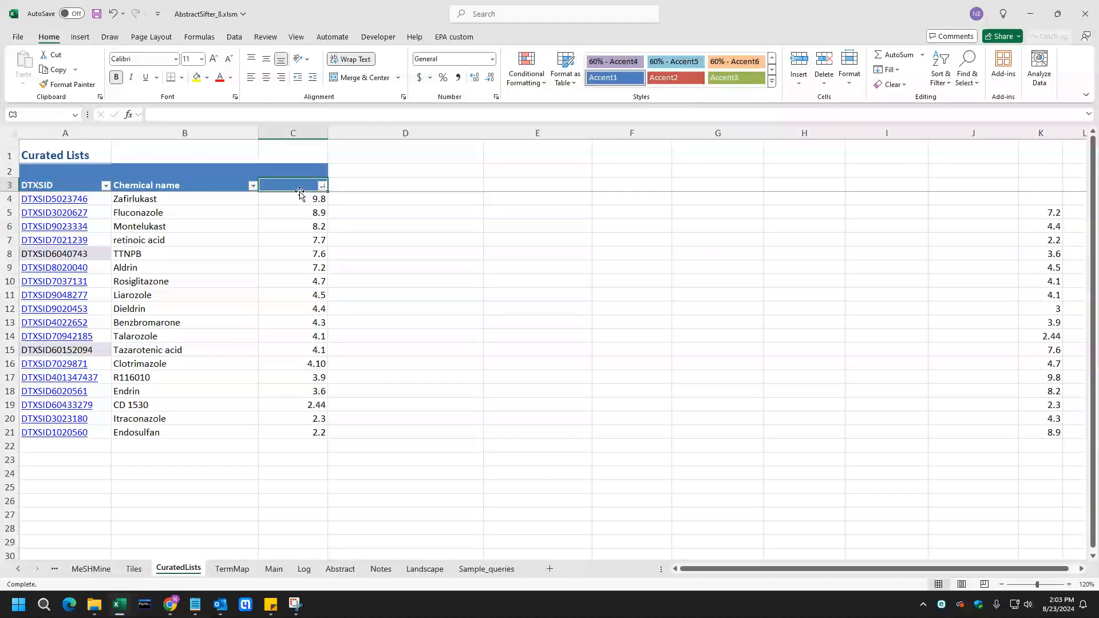
text(score)
key(Return)
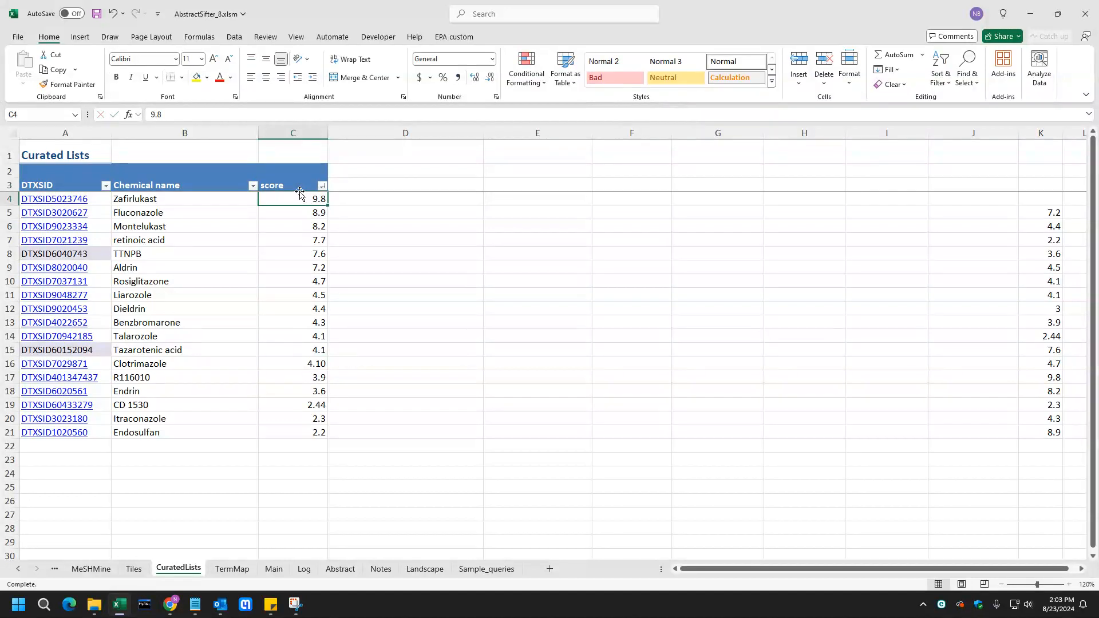
Step: Apply the Red-Yellow-Green color scale conditional formatting to the scores in C4:C21, with the highest scores in red
drag(298, 195, 288, 432)
click(526, 67)
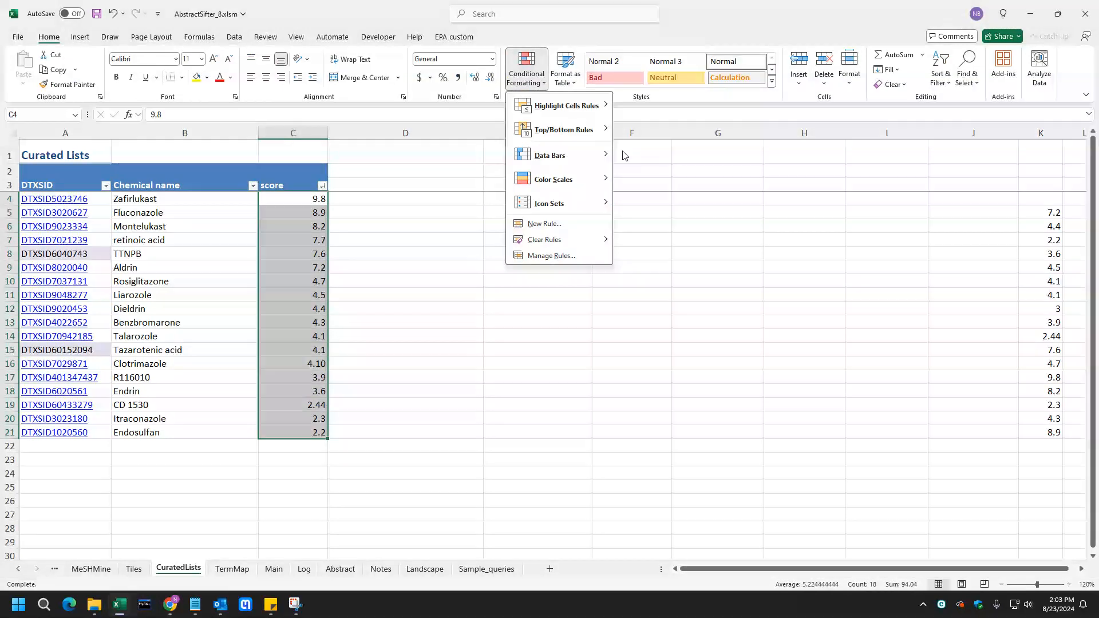
mouse_move(574, 186)
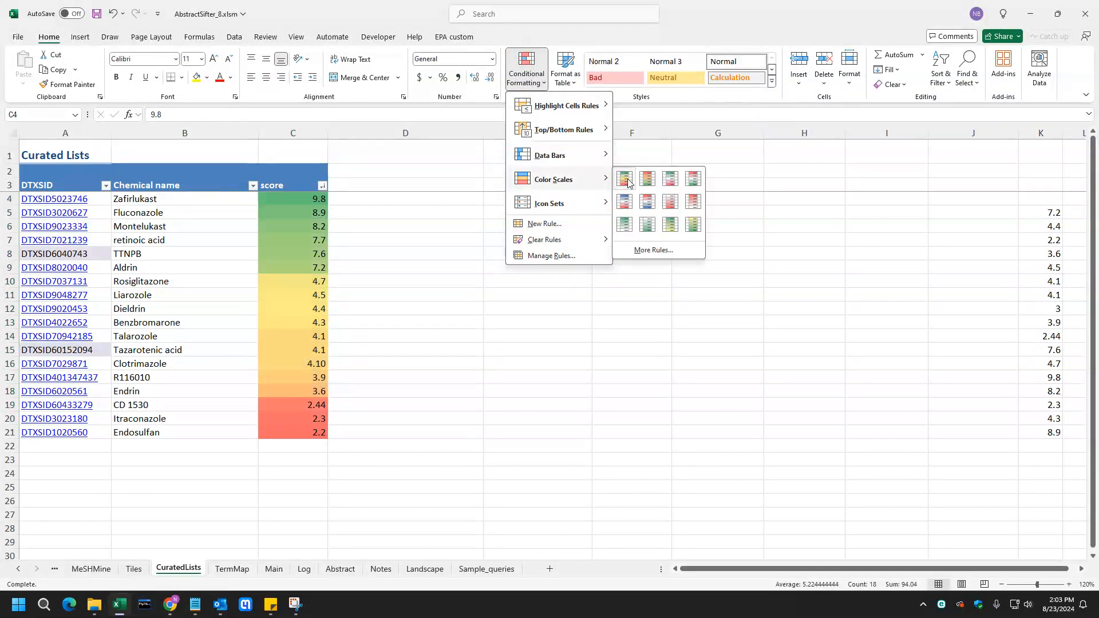
click(647, 178)
click(354, 317)
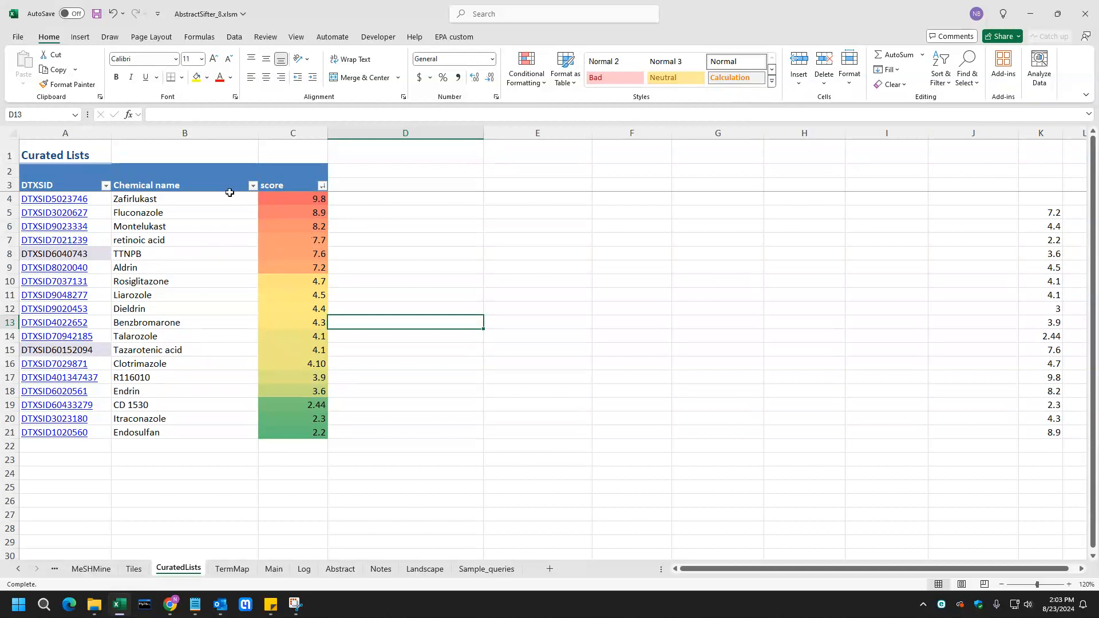
Step: Generate structure tiles for the chemicals in B4:B21, with DTXSIDs from column A, names and labels from B, and colors from C
click(455, 38)
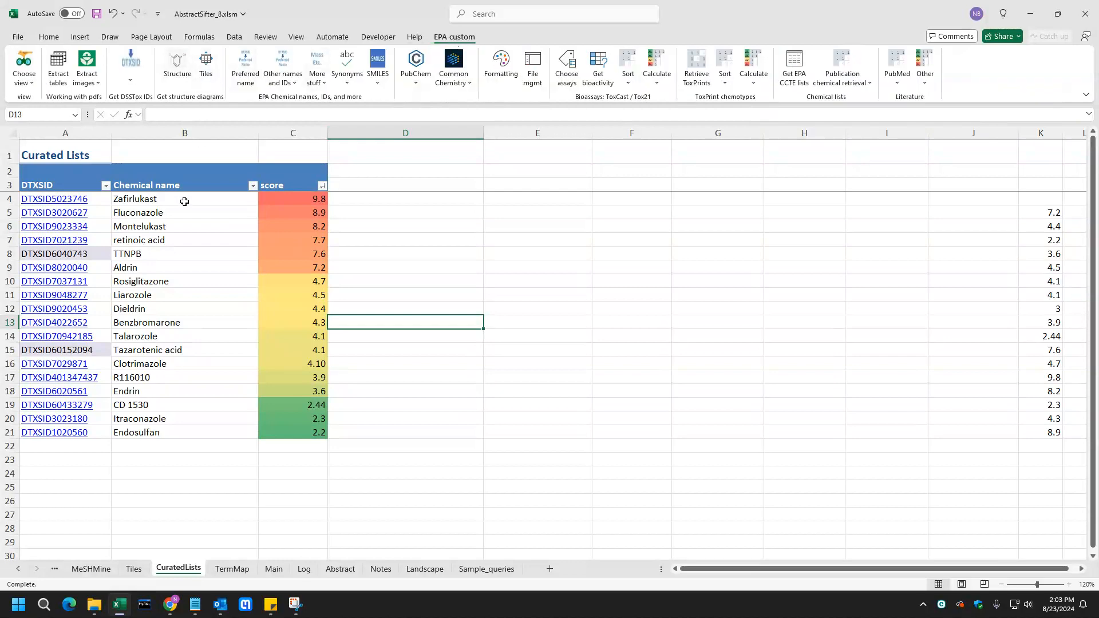
drag(185, 198, 174, 432)
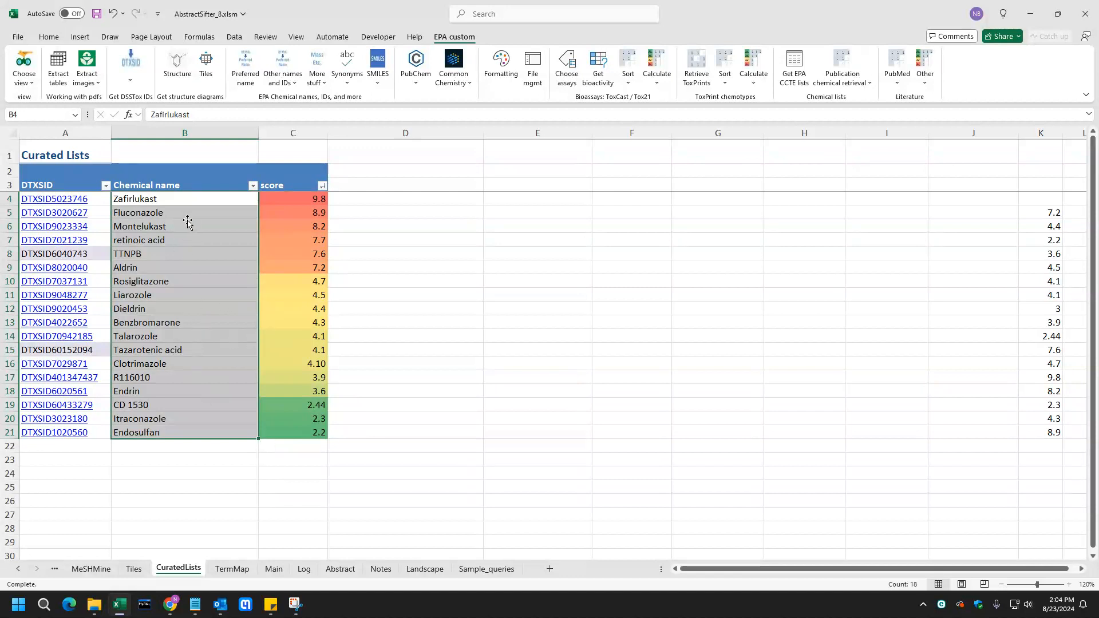
click(206, 64)
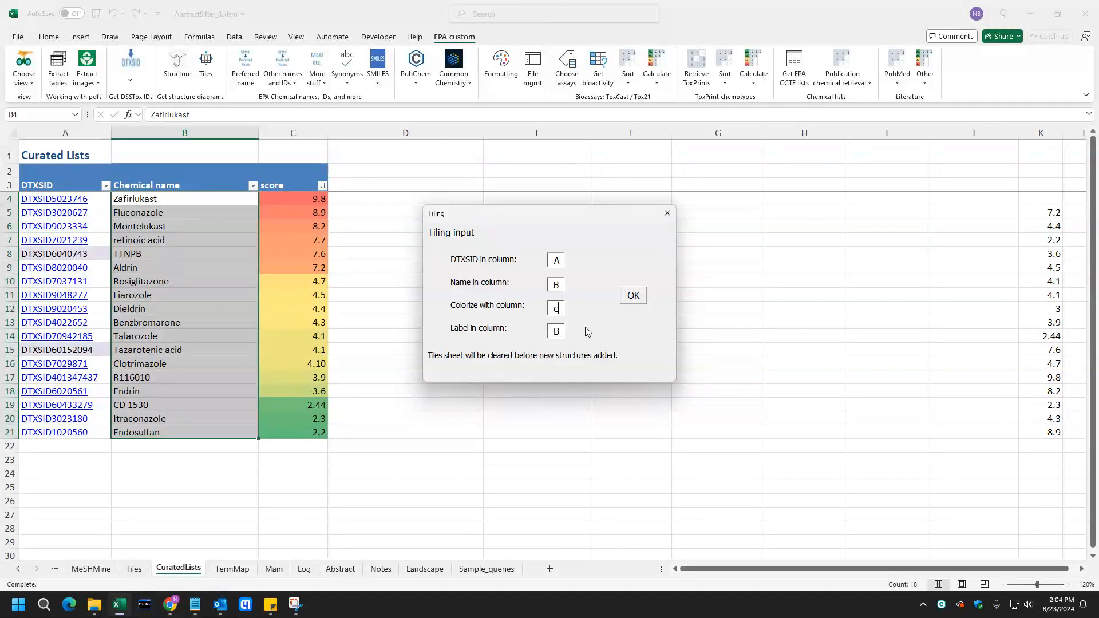
click(630, 300)
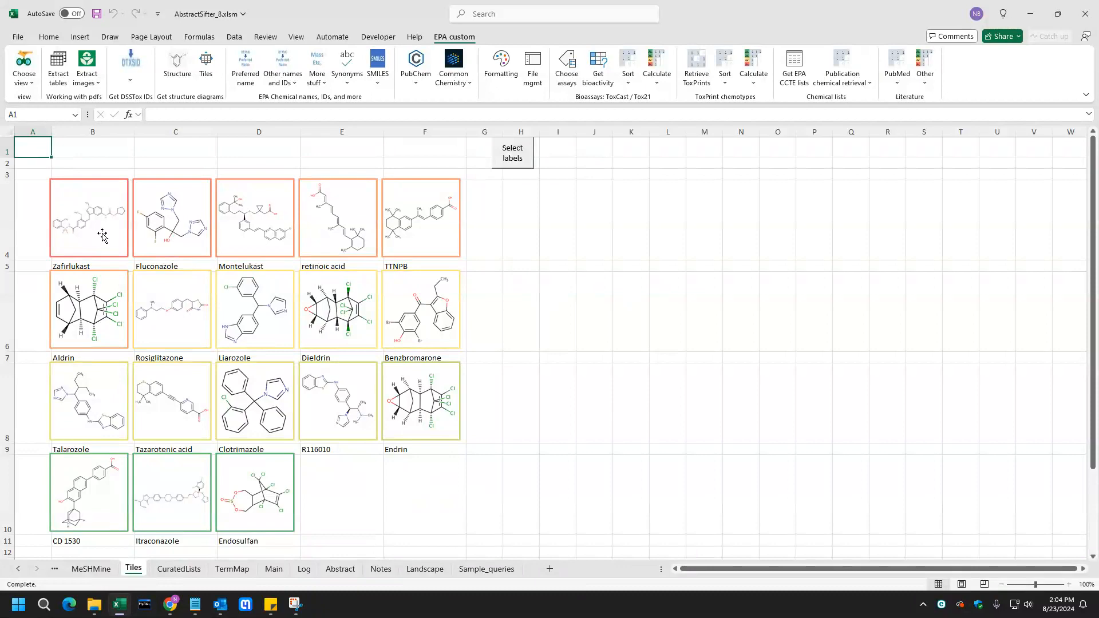
Step: Compare the border colors on the Tiles sheet with the color-scaled scores on the CuratedLists sheet
click(178, 568)
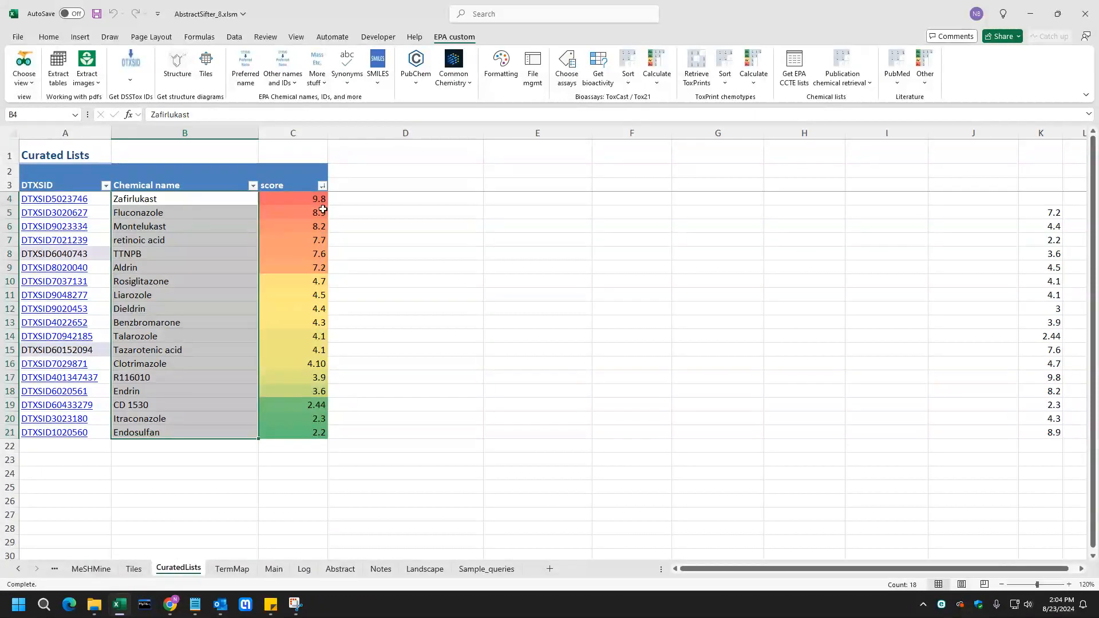
click(134, 569)
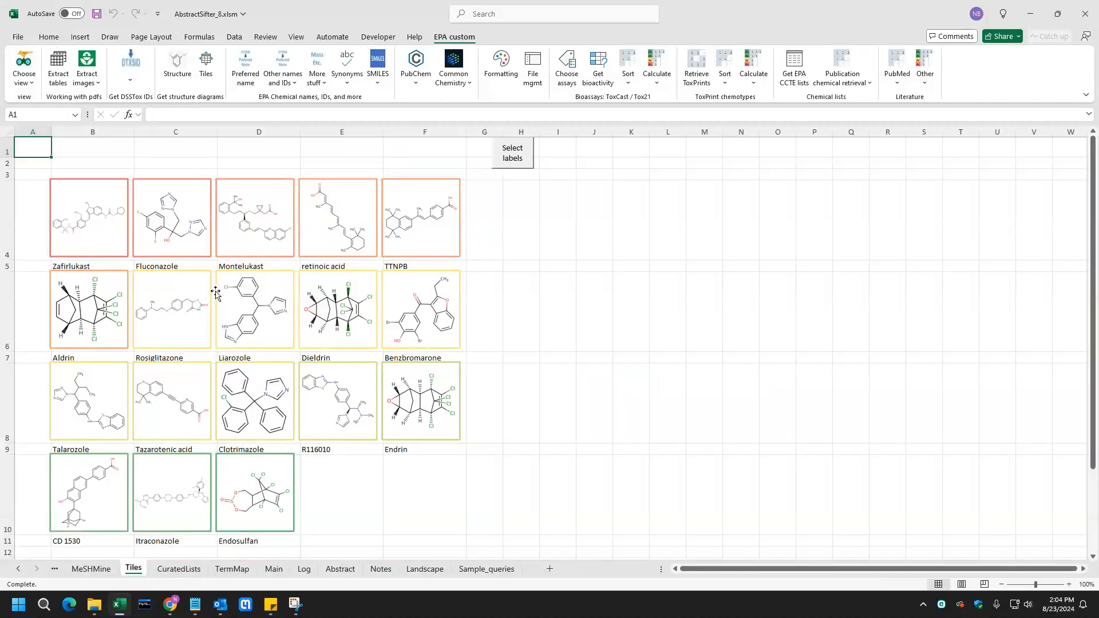
click(178, 568)
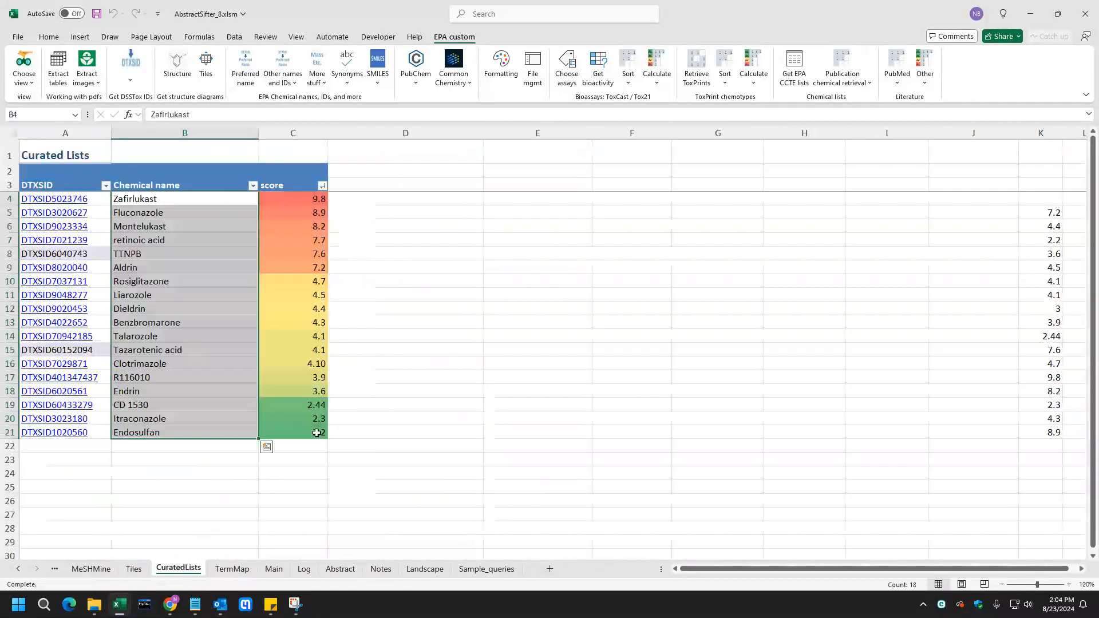
click(133, 568)
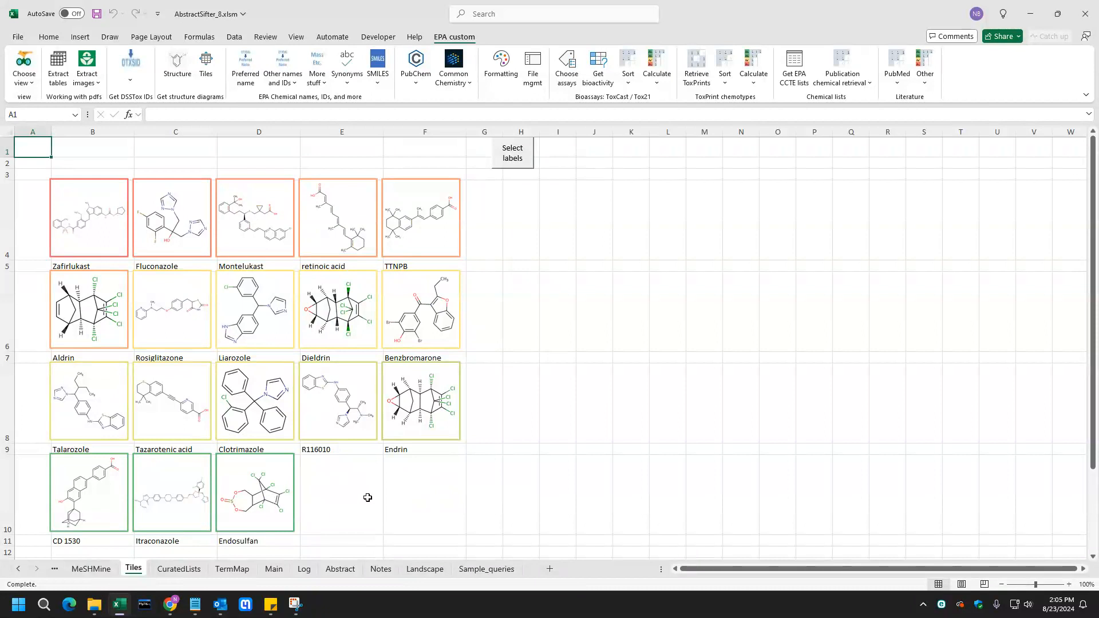
Step: Select all the tile labels on the Tiles sheet and apply the Accent3 cell style to them
click(520, 163)
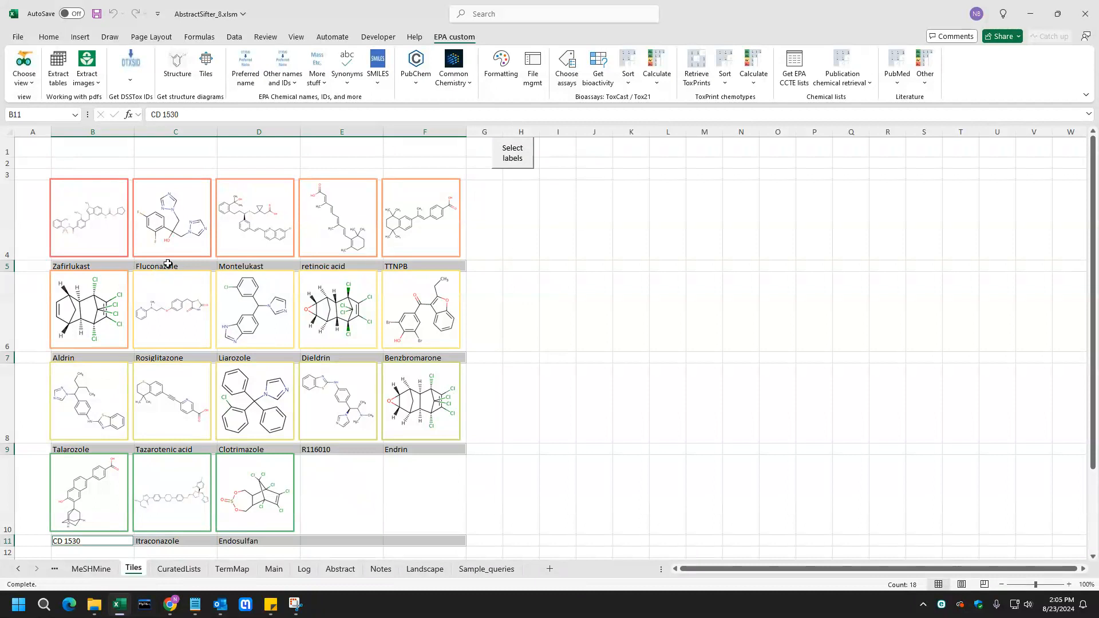
click(50, 38)
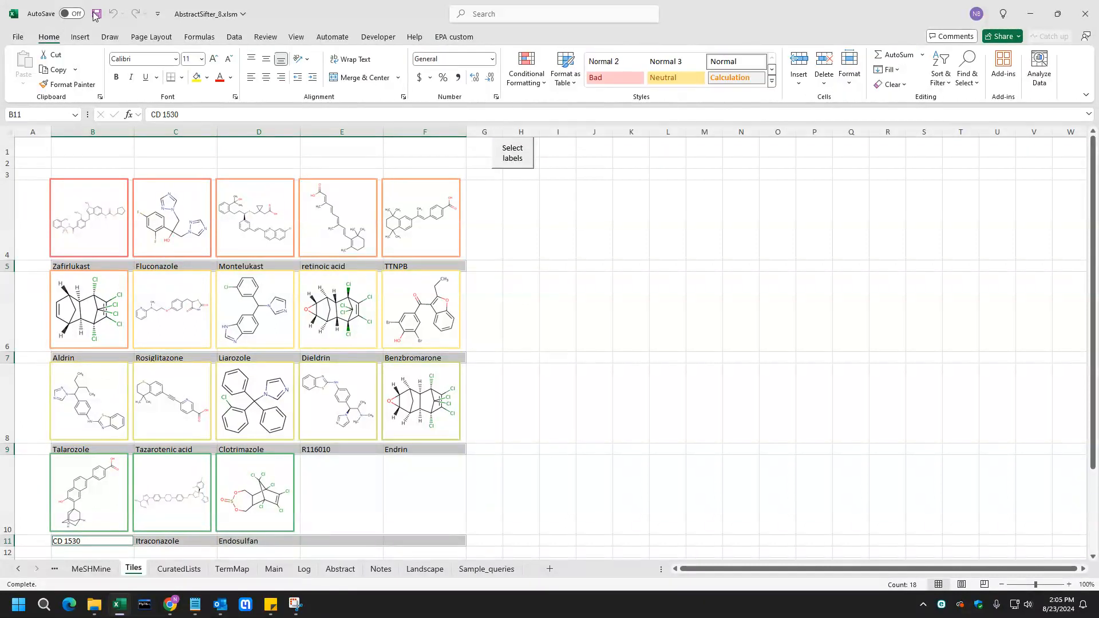
click(771, 81)
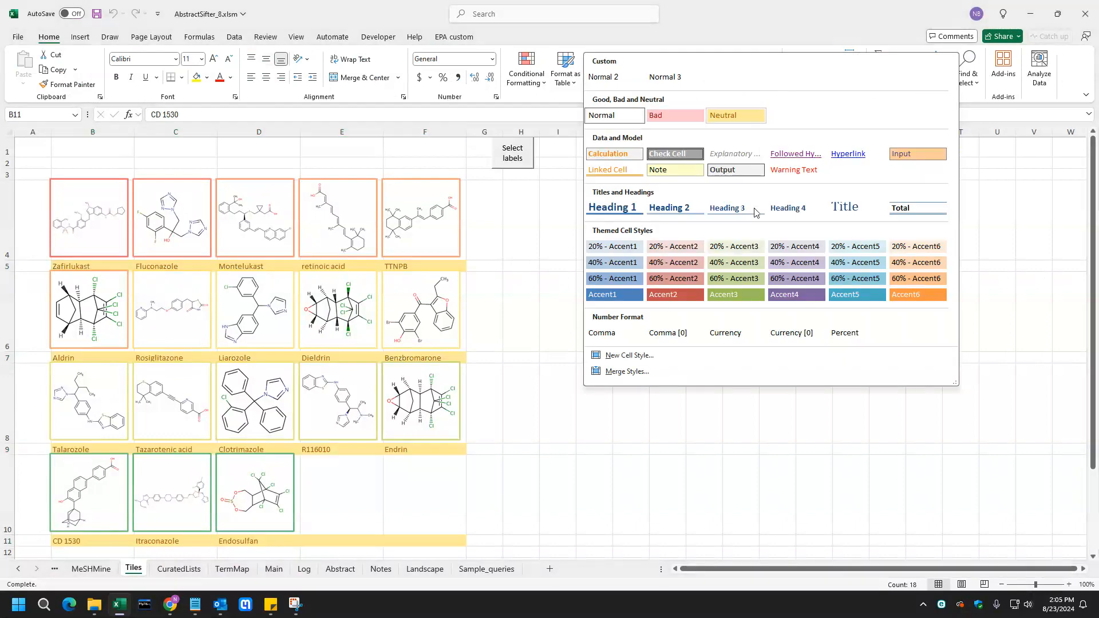
click(742, 296)
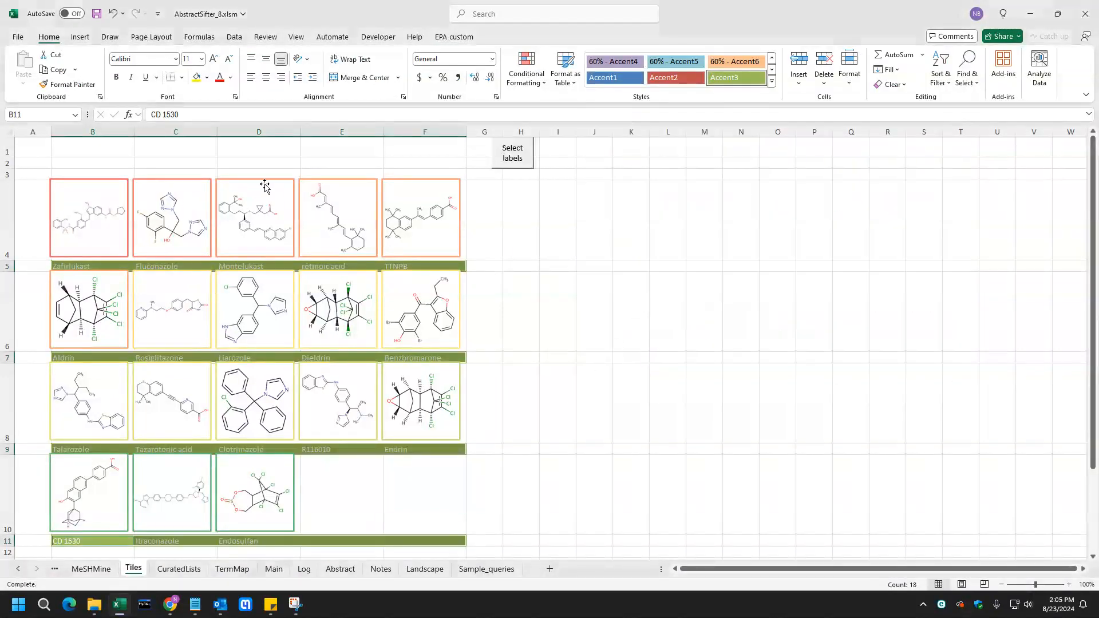
Step: Make the tile labels bold, increase their font size to 14, and deselect them
click(116, 77)
click(214, 58)
click(214, 57)
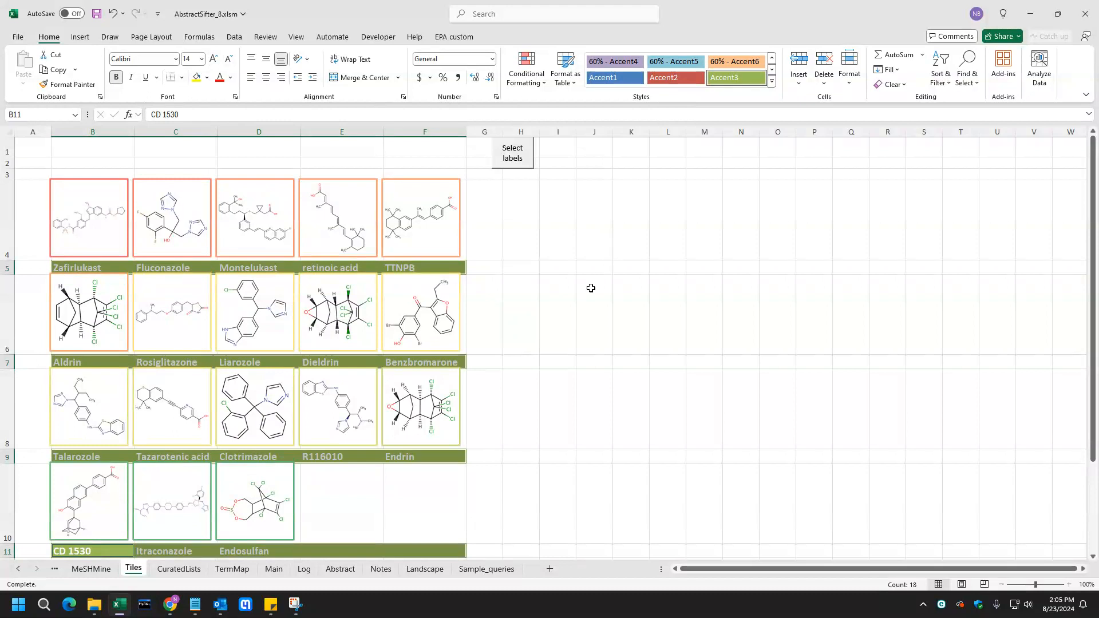
click(124, 148)
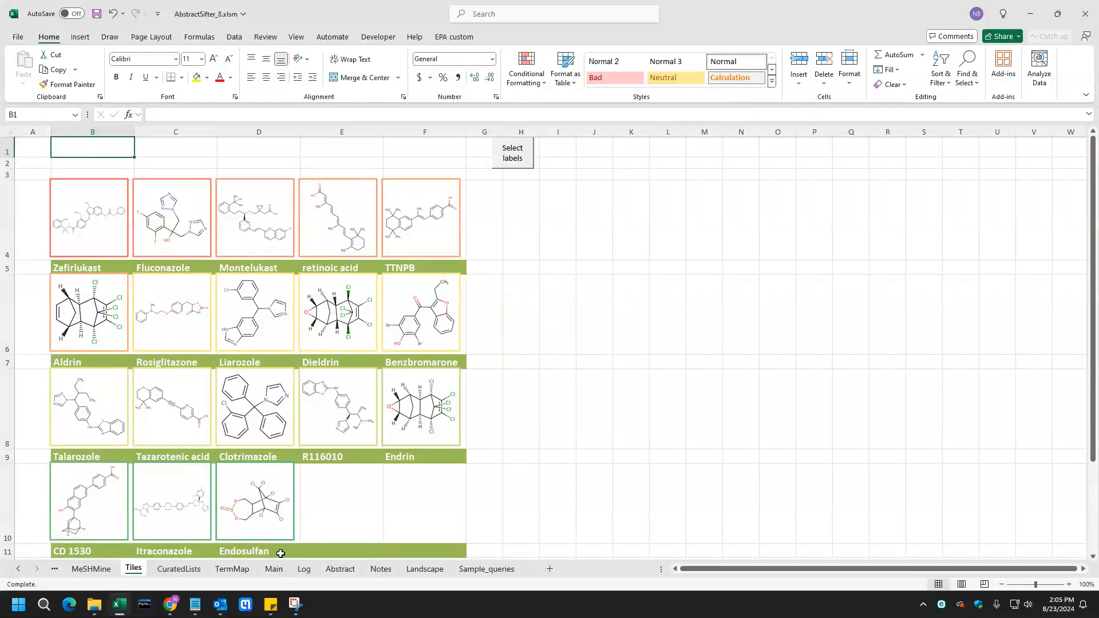
Step: Review the CuratedLists sheet and the formatted Tiles sheet, and return to CuratedLists with the EPA custom tools available
click(195, 572)
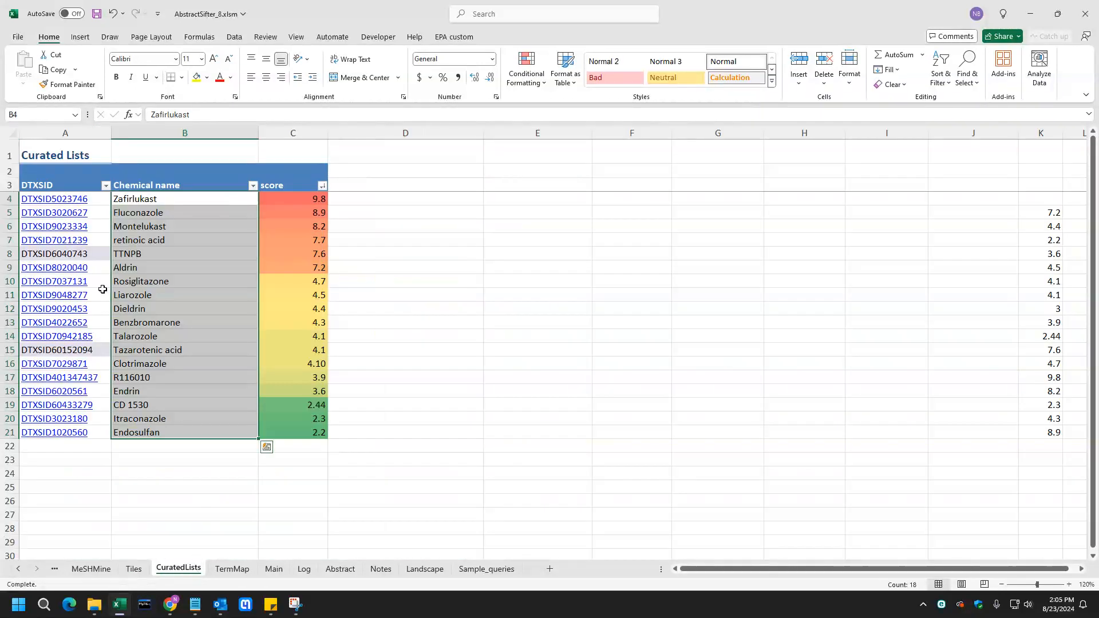
click(46, 157)
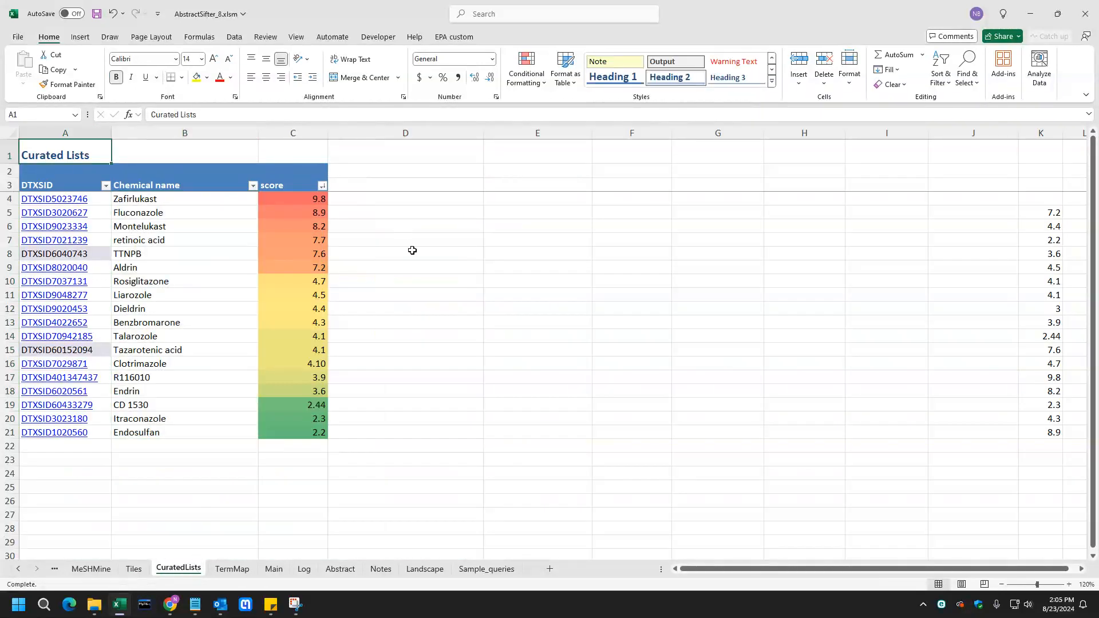
click(449, 40)
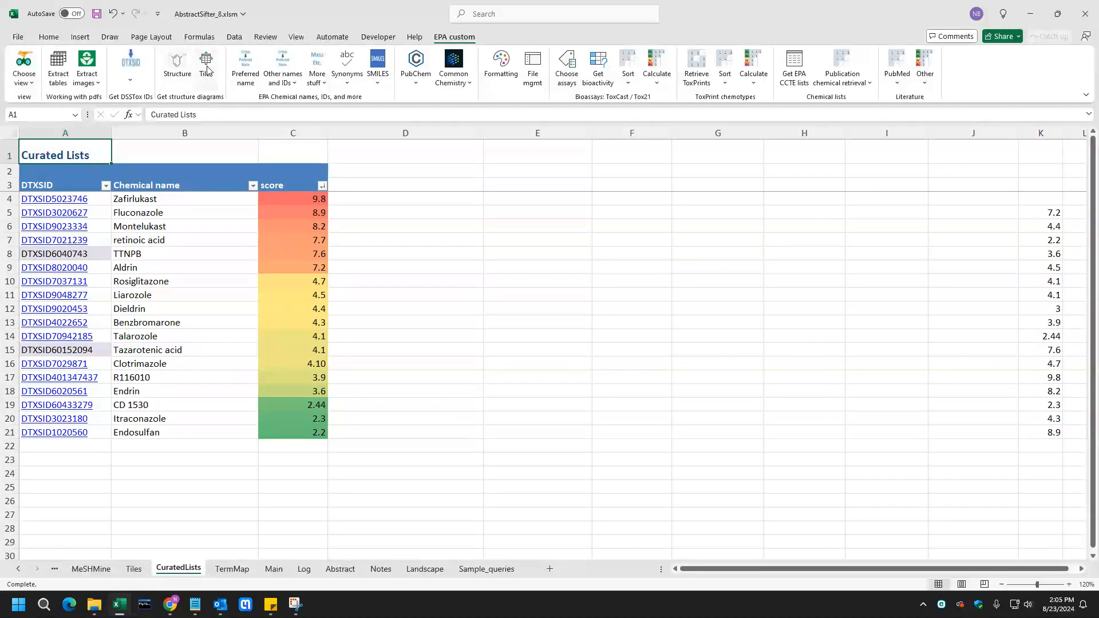
click(135, 570)
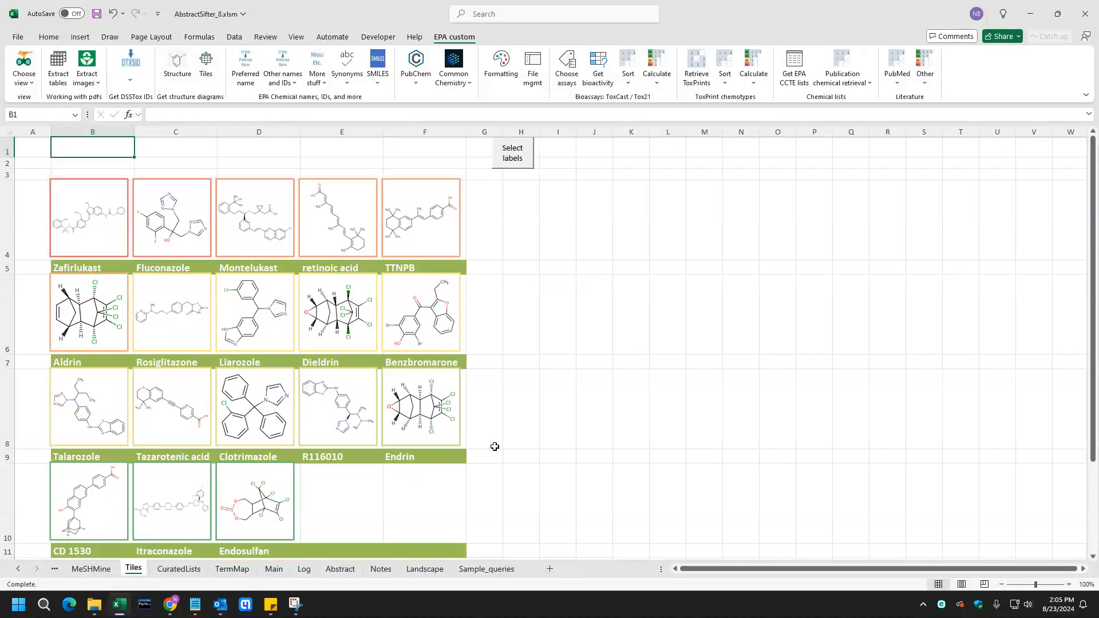
click(179, 569)
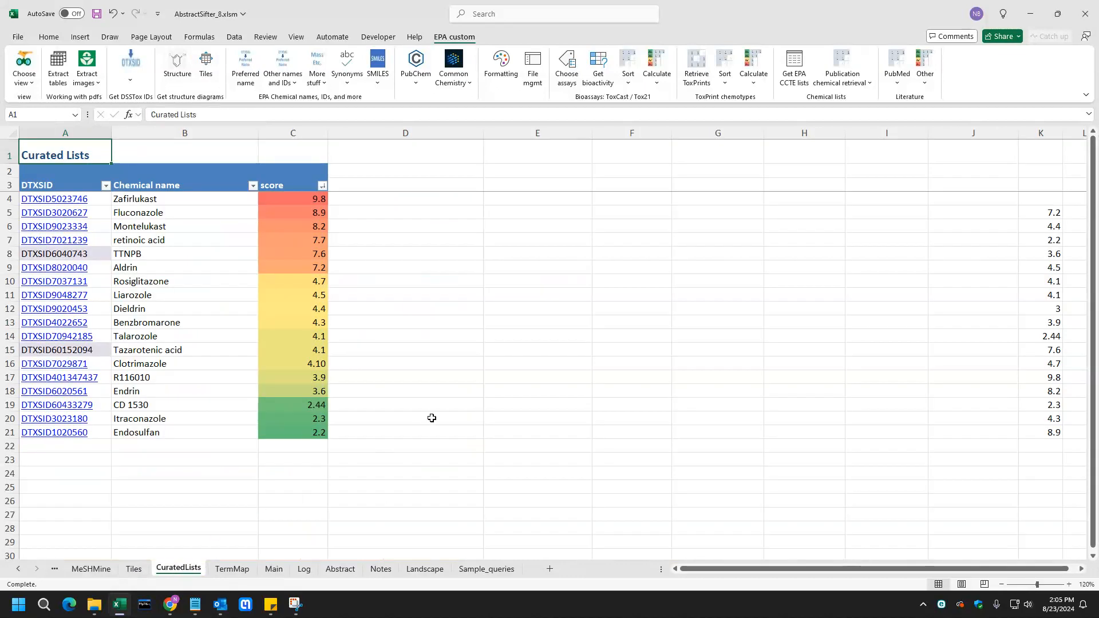